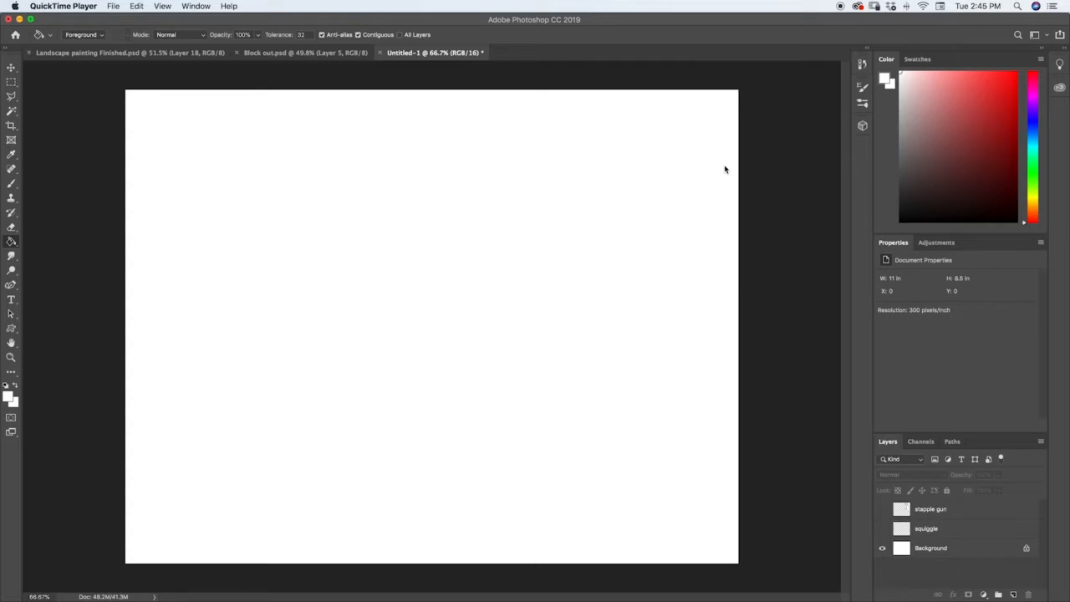
click(454, 309)
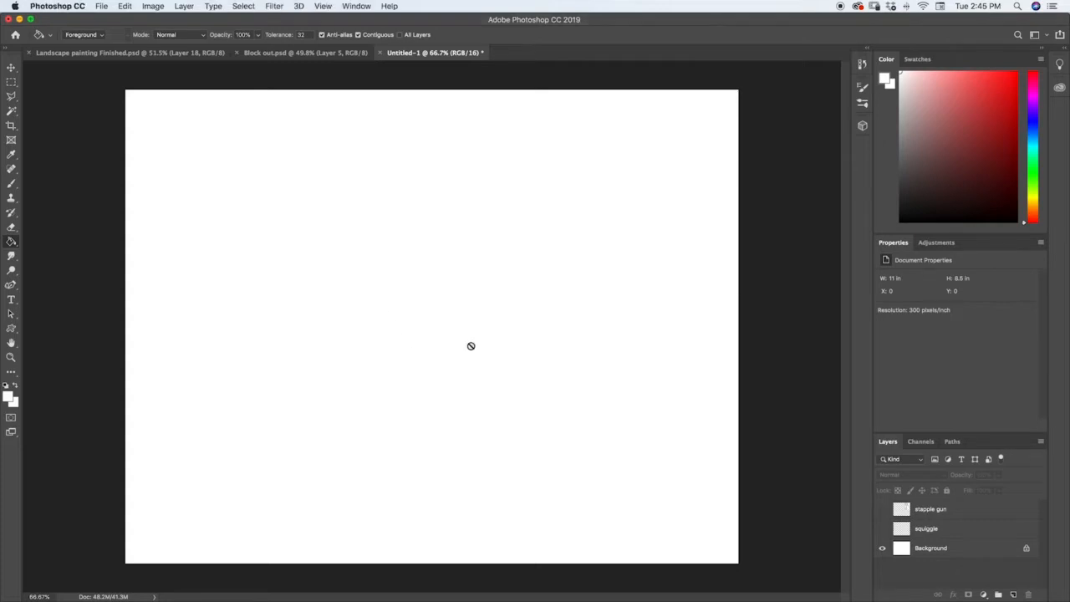
click(467, 259)
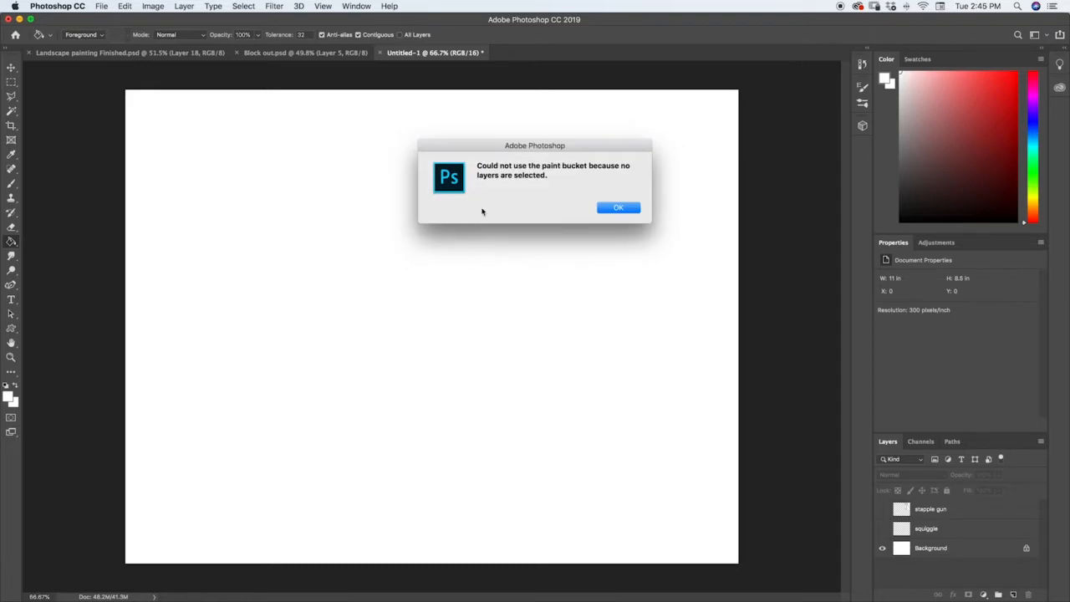
click(619, 210)
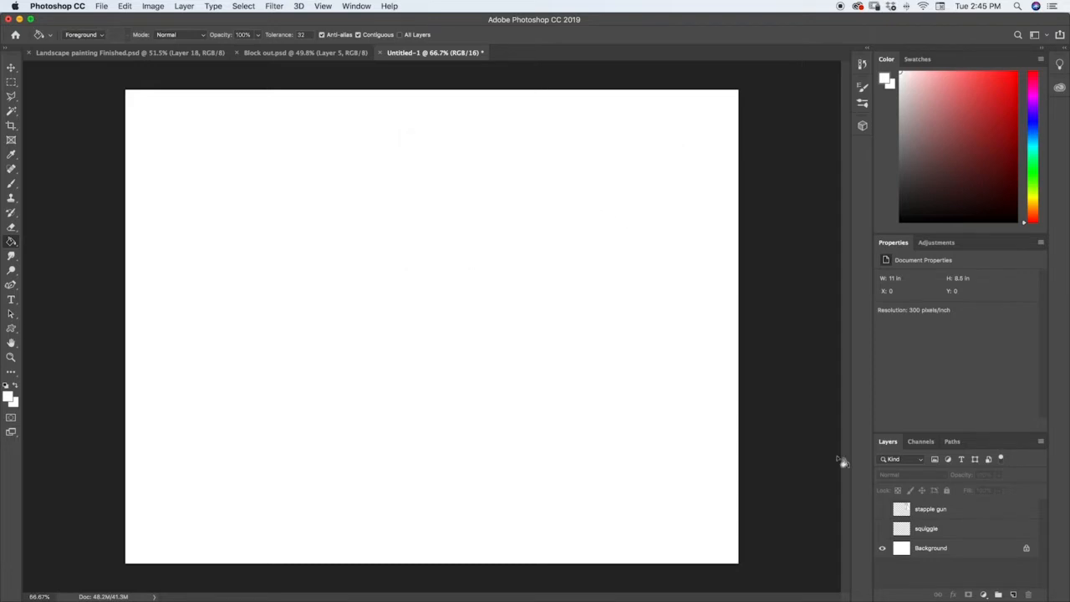
- Add a new layer directly above the Background layer and choose a dark grey foreground colour
click(968, 550)
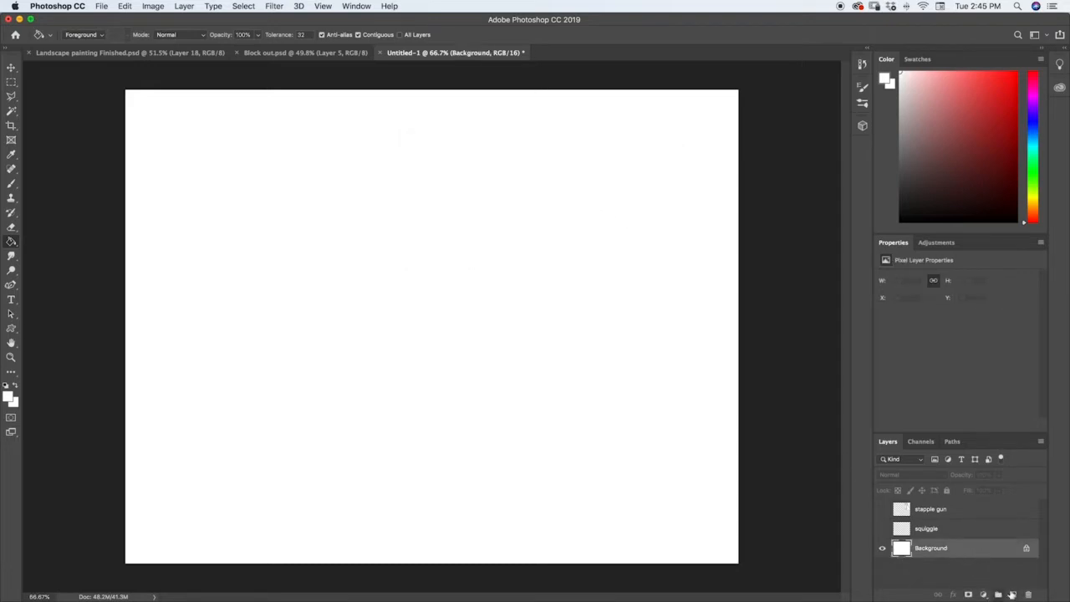
click(1013, 595)
click(900, 194)
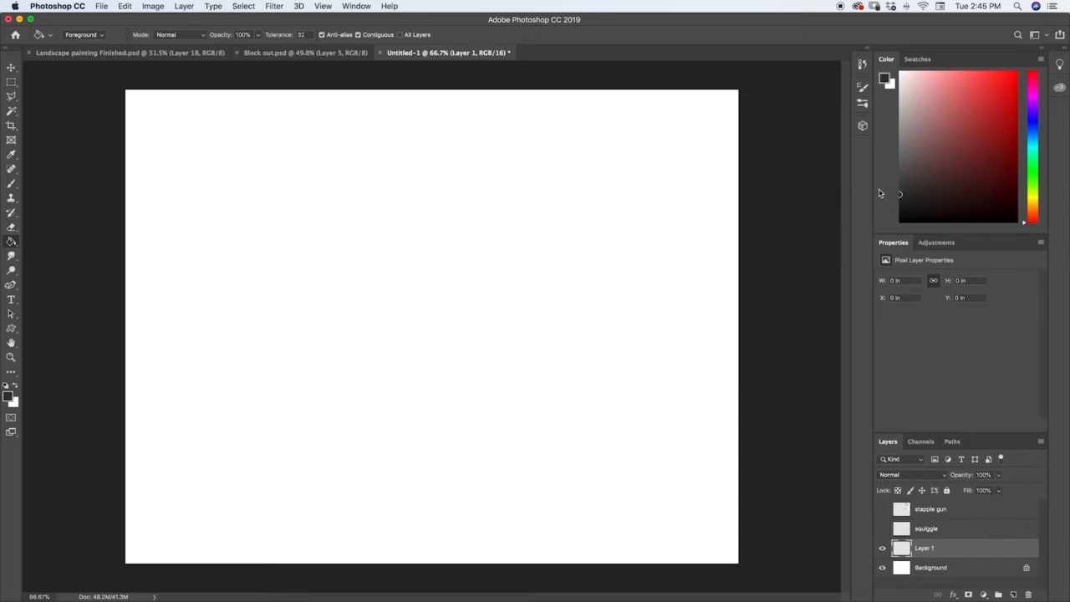
- Brush a stick figure with head, eyes, body, legs and raised arms in the middle of the canvas
key(b)
mouse_move(438, 263)
mouse_down()
mouse_move(452, 288)
mouse_move(435, 241)
mouse_move(438, 267)
mouse_up()
drag(419, 267, 419, 268)
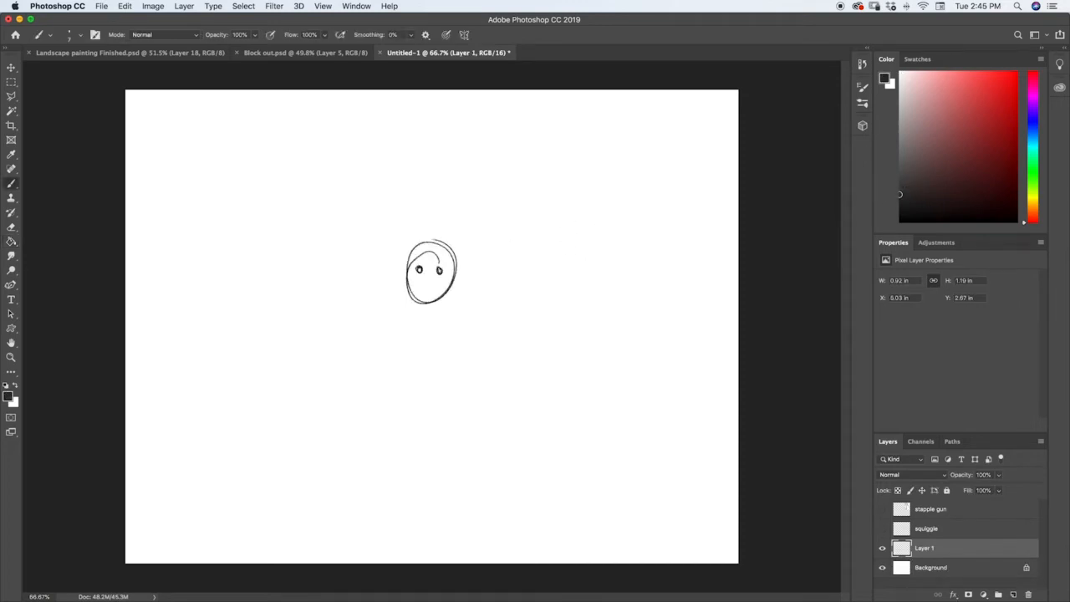
mouse_move(429, 303)
mouse_down()
mouse_move(433, 395)
mouse_move(412, 441)
mouse_up()
drag(434, 396, 458, 446)
drag(428, 328, 377, 313)
drag(434, 328, 492, 293)
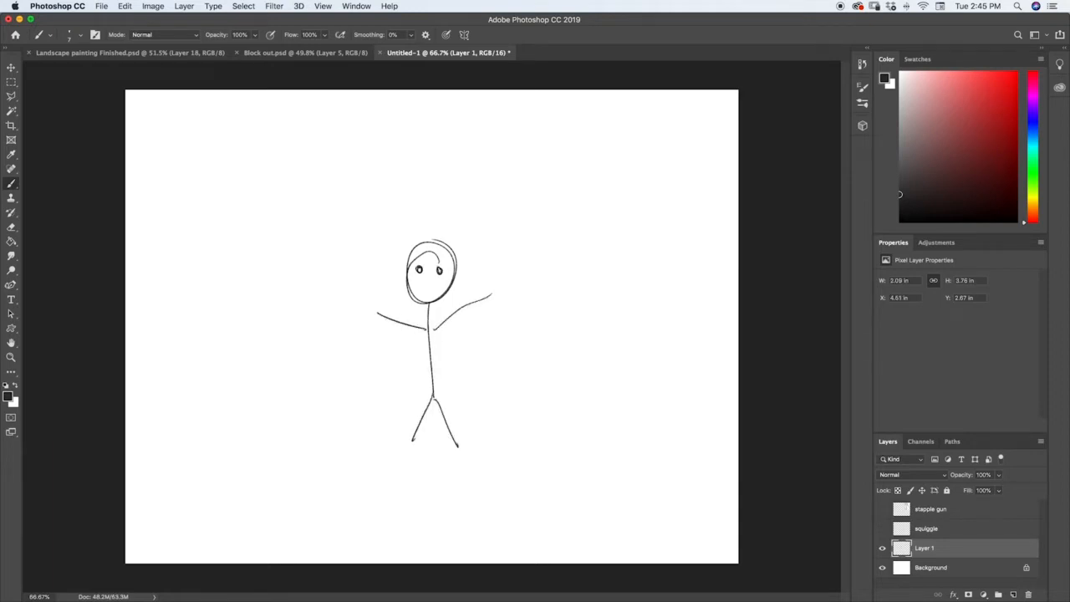
- Draw a second stick figure to the right of the first, with eyes, body, legs and arms
mouse_move(549, 252)
mouse_down()
mouse_move(579, 283)
mouse_move(572, 250)
mouse_up()
mouse_move(551, 262)
mouse_down()
mouse_move(561, 270)
mouse_move(543, 410)
mouse_move(520, 457)
mouse_up()
drag(545, 415, 556, 452)
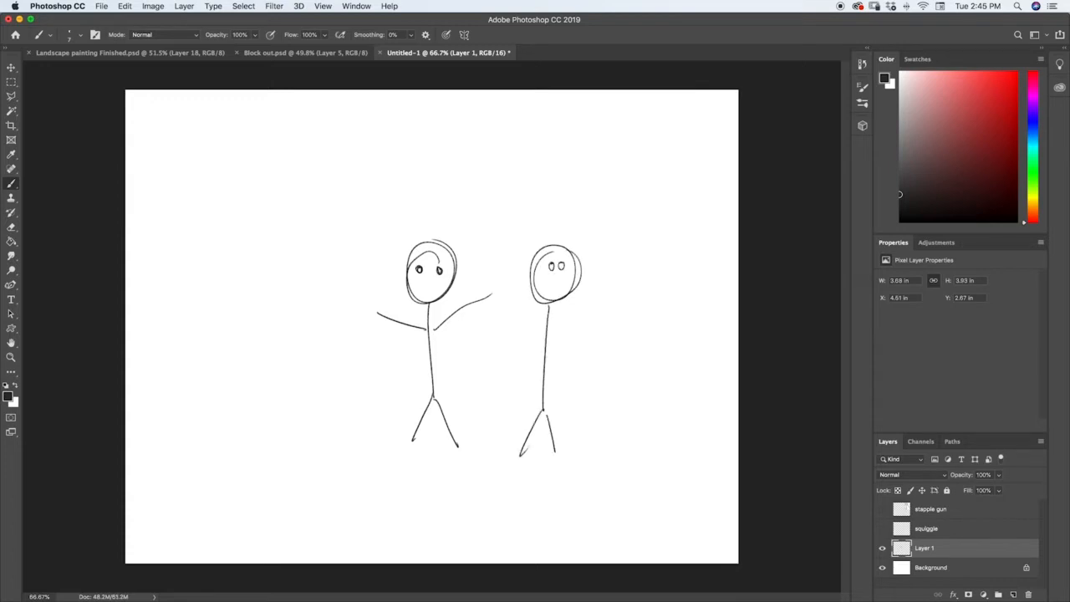
mouse_move(542, 340)
mouse_down()
mouse_move(506, 324)
mouse_move(588, 315)
mouse_up()
- Draw a third stick figure to the left of the first, with head, body, legs, arms and eyes
mouse_move(285, 253)
mouse_down()
mouse_move(265, 269)
mouse_move(311, 264)
mouse_move(292, 254)
mouse_up()
drag(289, 312, 294, 399)
mouse_move(294, 403)
mouse_down()
mouse_move(275, 450)
mouse_move(308, 443)
mouse_up()
mouse_move(290, 337)
mouse_down()
mouse_move(248, 317)
mouse_move(336, 307)
mouse_up()
drag(298, 272, 296, 274)
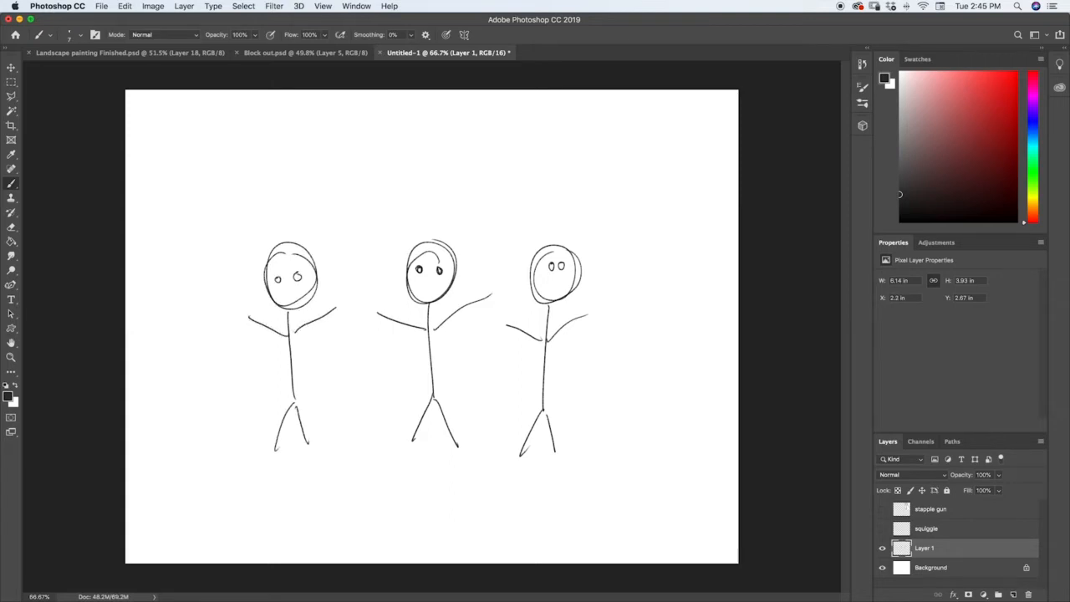
- Undo all the strokes of the three stick figures
key(super+z)
key(super+z)
key(super+z)
key(super+z)
key(super+z)
key(super+z)
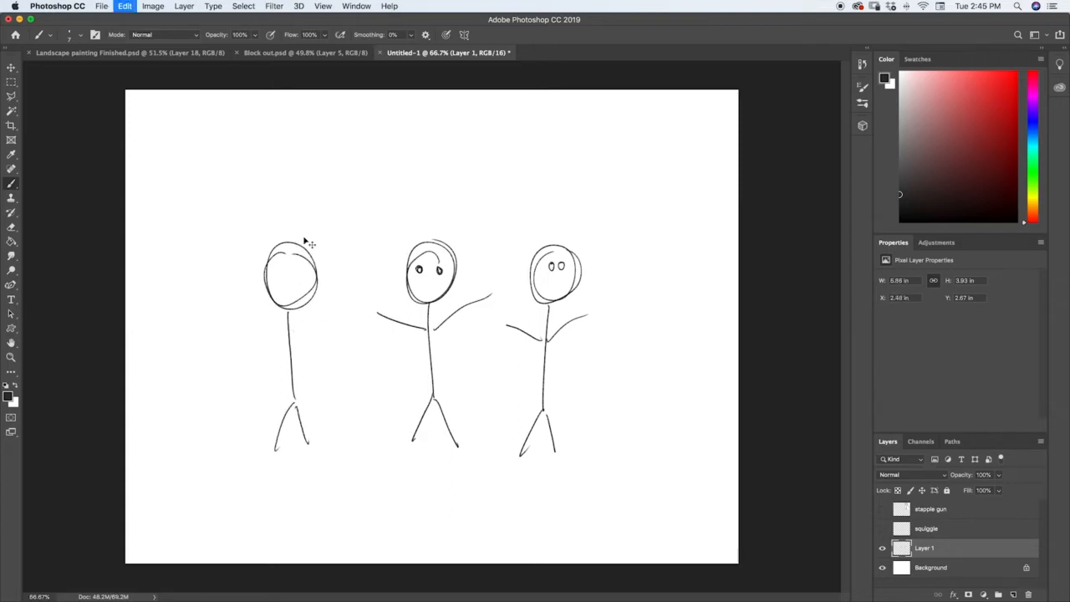
key(super+z)
key(super+z)
key(super+z)
key(super+z)
key(super+z)
key(super+z)
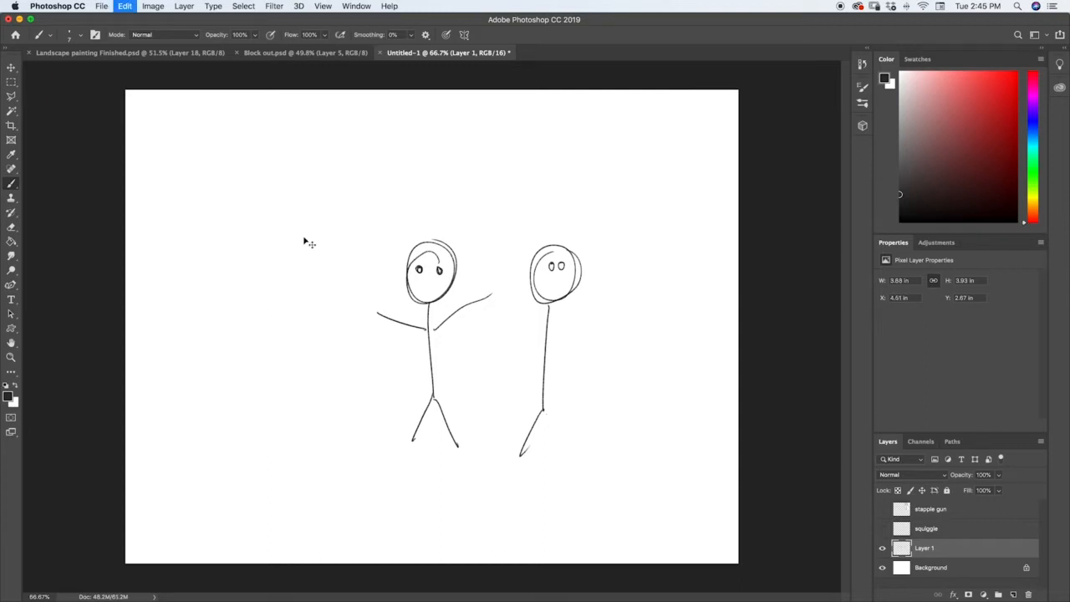
key(super+z)
key(super+z)
key(super+z)
key(super+z)
key(super+z)
key(super+z)
key(super+z)
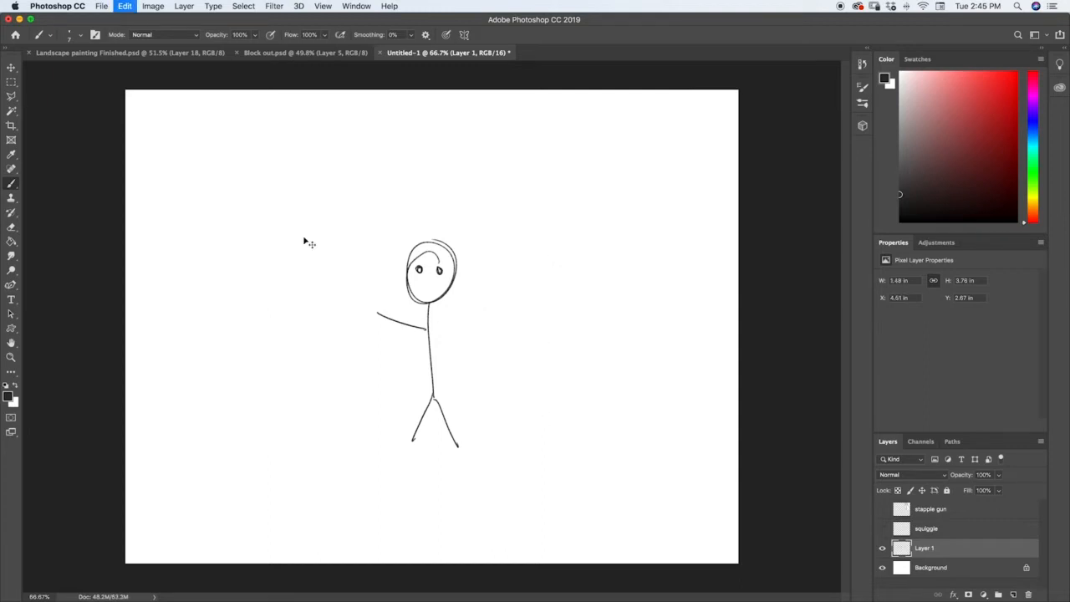
key(super+z)
key(super+z)
key(super+z)
key(super+z)
key(super+z)
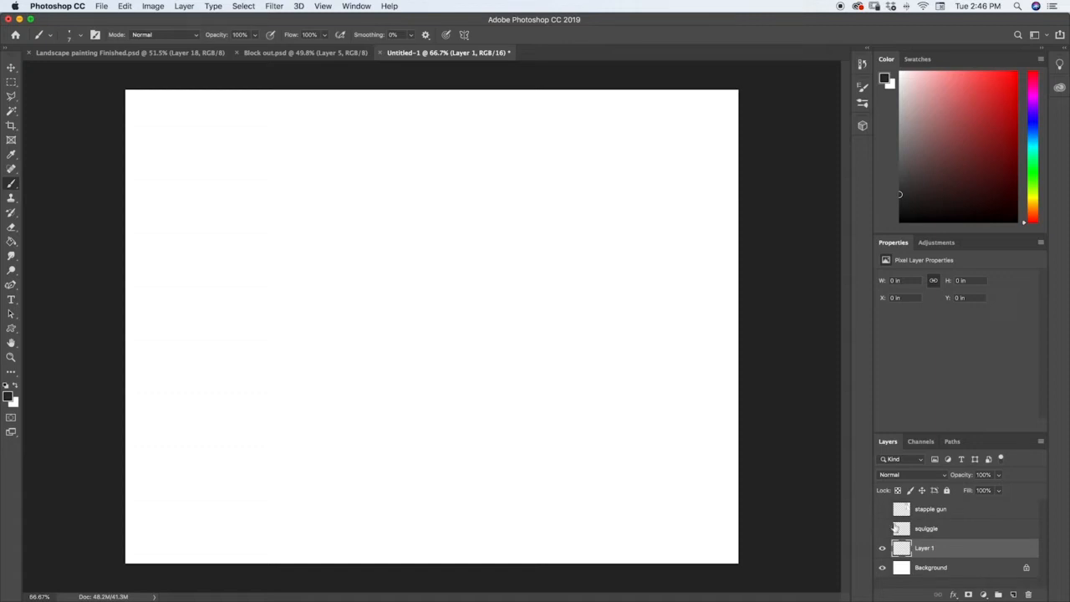
- Show the squiggle layer and add a new layer directly above it
click(882, 529)
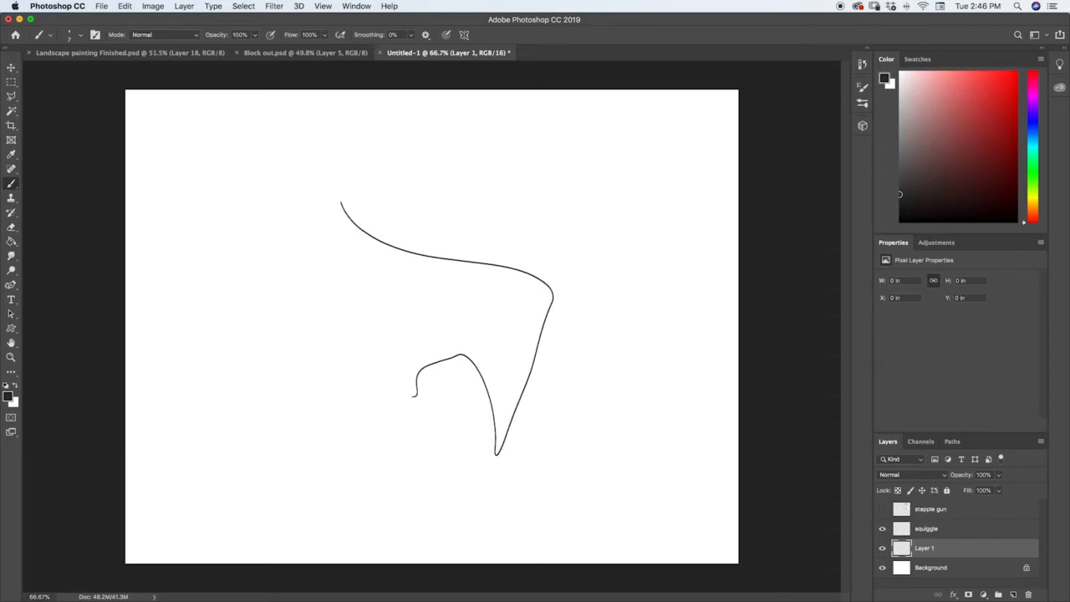
click(933, 533)
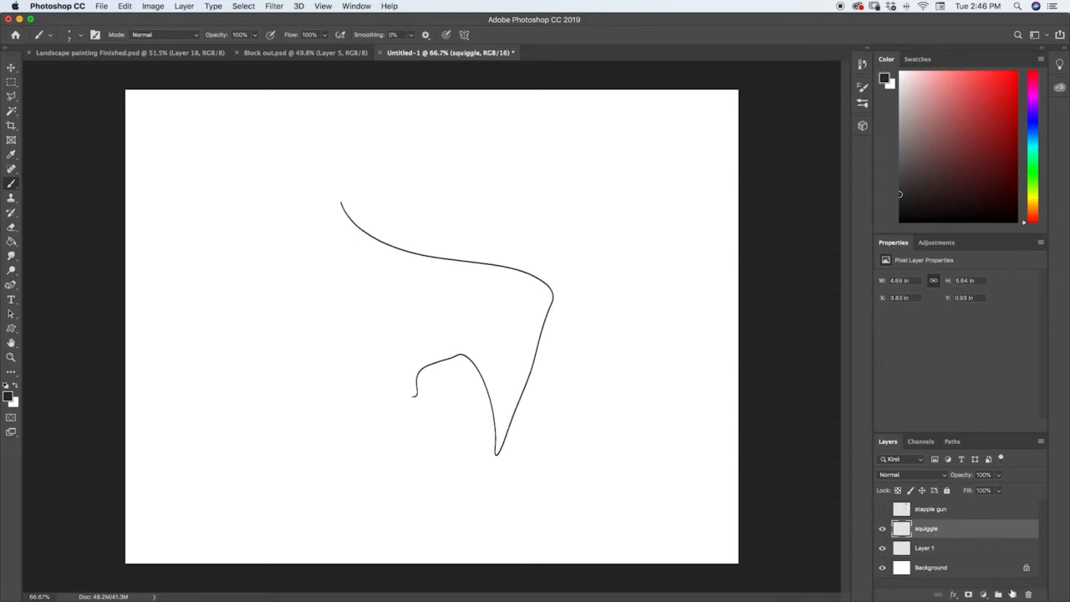
click(1014, 594)
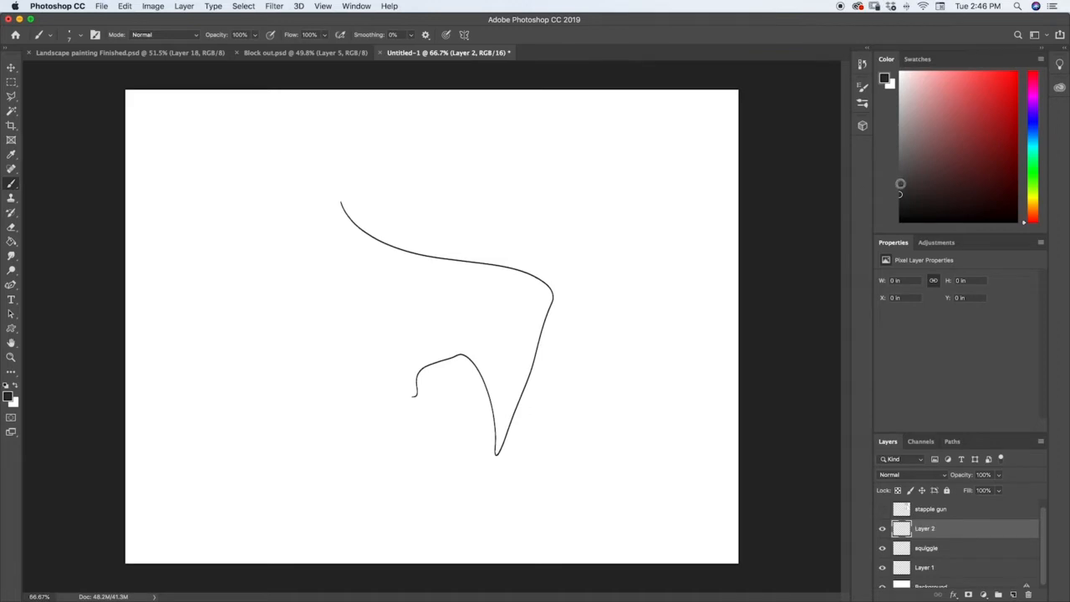
- Set the brush to size 9 with 82% flow and choose a medium grey foreground colour
click(900, 179)
key(bracketleft)
key(bracketleft)
click(325, 37)
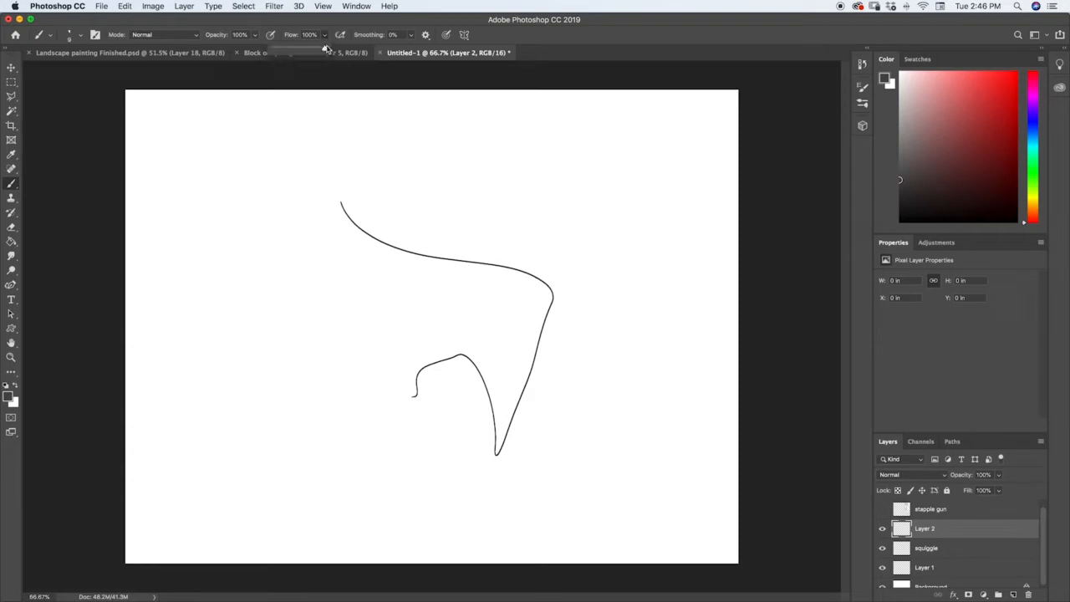
drag(326, 47, 315, 48)
click(900, 158)
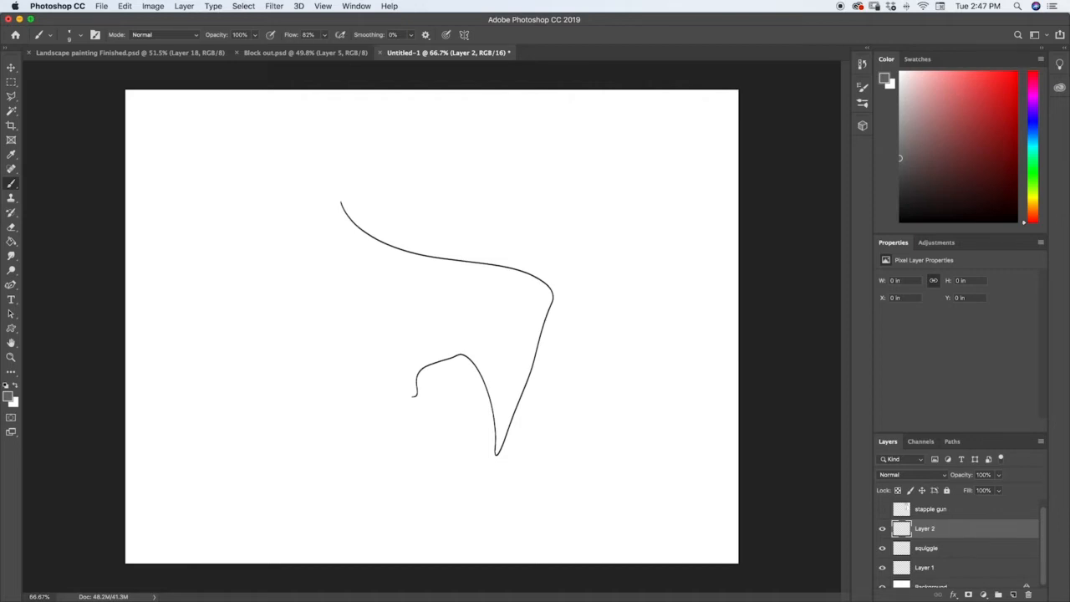
- Scale the squiggle layer to 98.75% with Free Transform, undoing a trial rotation before closing the transform
key(super+t)
click(616, 207)
click(903, 550)
key(super+t)
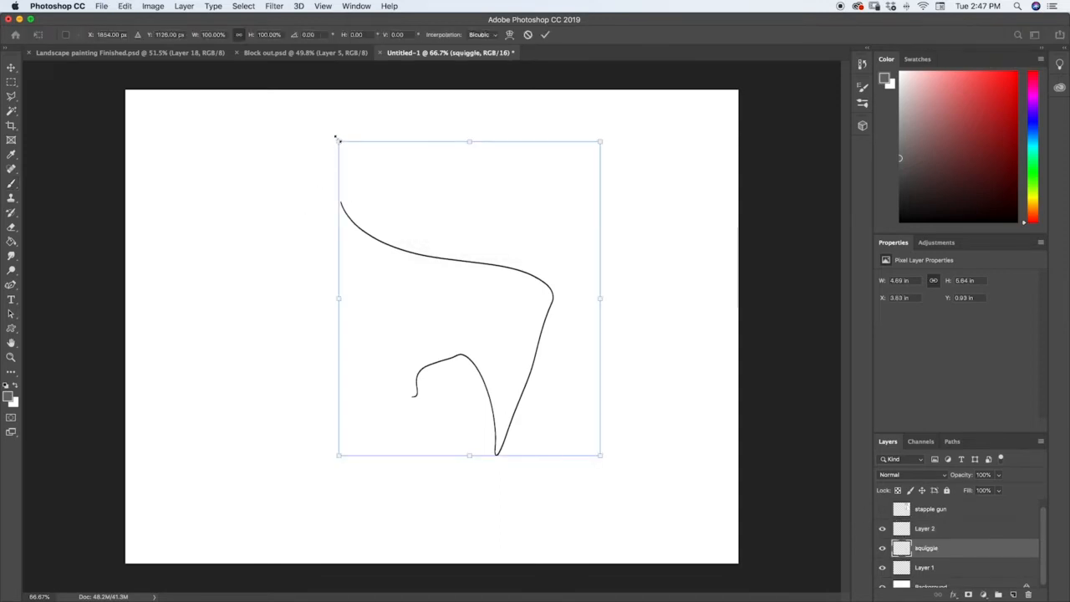
mouse_move(337, 137)
mouse_down()
mouse_move(321, 158)
mouse_move(329, 131)
mouse_up()
mouse_move(318, 168)
mouse_down()
mouse_move(287, 365)
mouse_move(309, 428)
mouse_move(269, 320)
mouse_move(422, 182)
mouse_move(505, 219)
mouse_move(460, 198)
mouse_move(334, 242)
mouse_up()
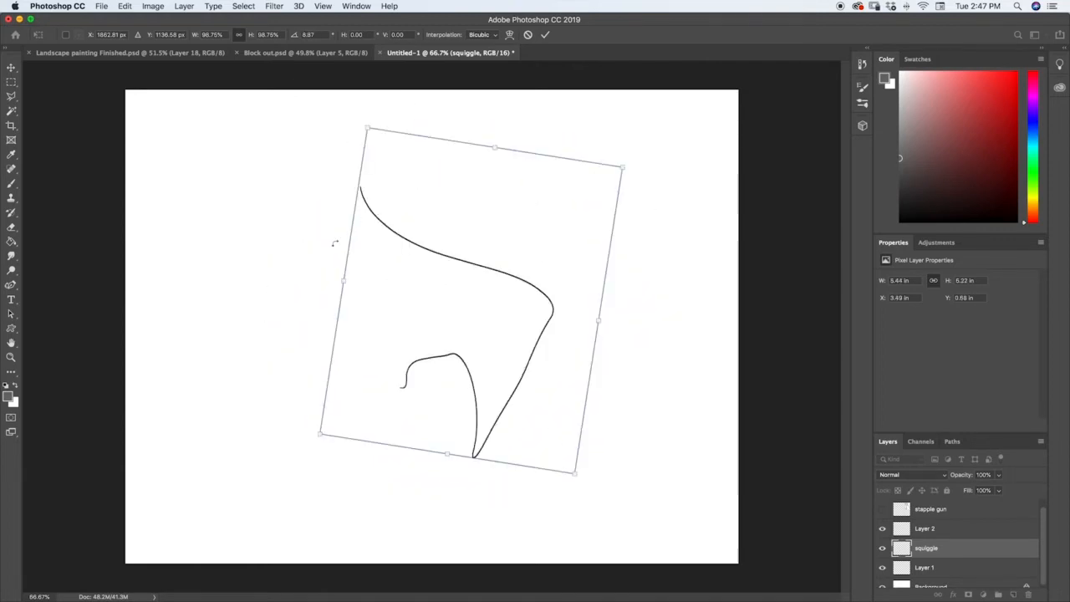
key(super+z)
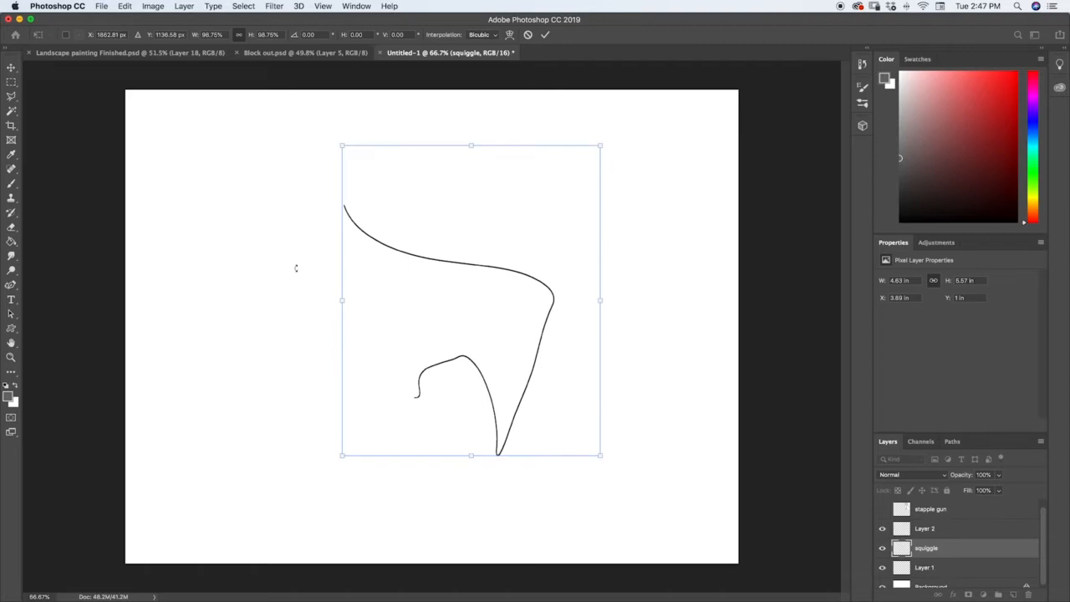
key(Escape)
- Brush the creature's mouth line on Layer 2, running from the squiggle's snout tip back toward the cheek, redoing faulty strokes
key(b)
click(920, 528)
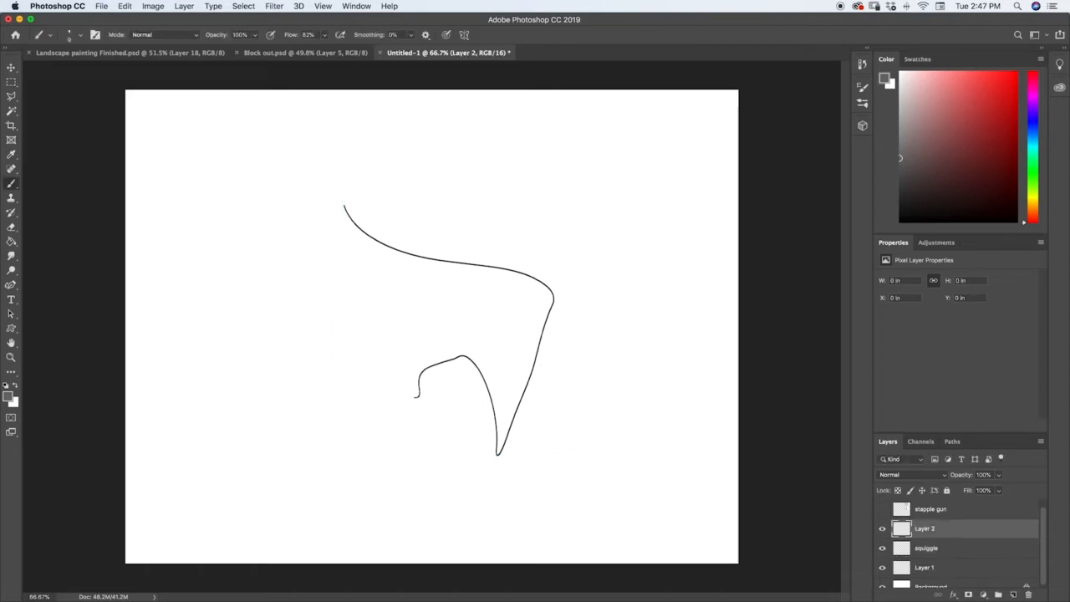
click(552, 307)
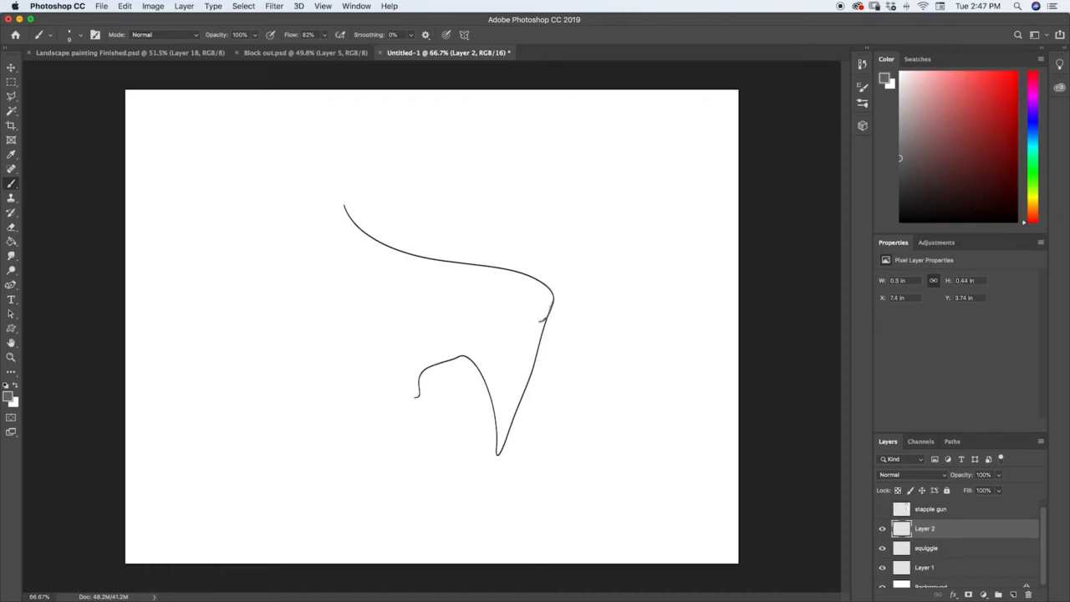
mouse_move(545, 318)
mouse_down()
mouse_move(502, 330)
mouse_move(423, 315)
mouse_up()
key(super+z)
key(super+z)
key(super+z)
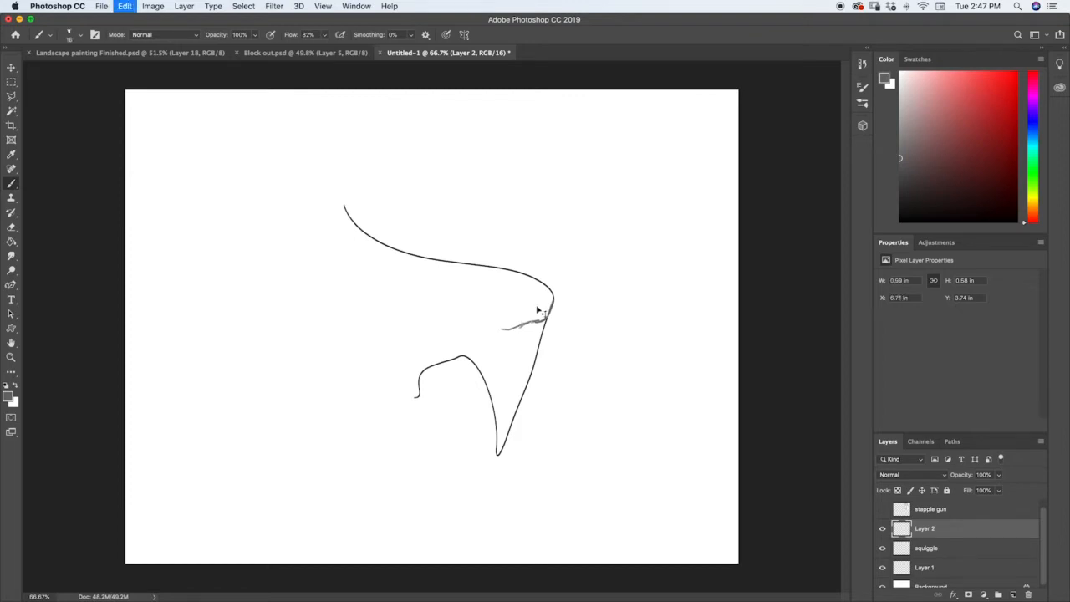
mouse_move(536, 322)
mouse_down()
mouse_move(487, 334)
mouse_move(403, 295)
mouse_move(363, 310)
mouse_move(353, 303)
mouse_up()
- Sketch light strokes along the forehead curve with a smaller brush and outline the eye beneath it
key(bracketleft)
click(337, 228)
drag(345, 207, 414, 260)
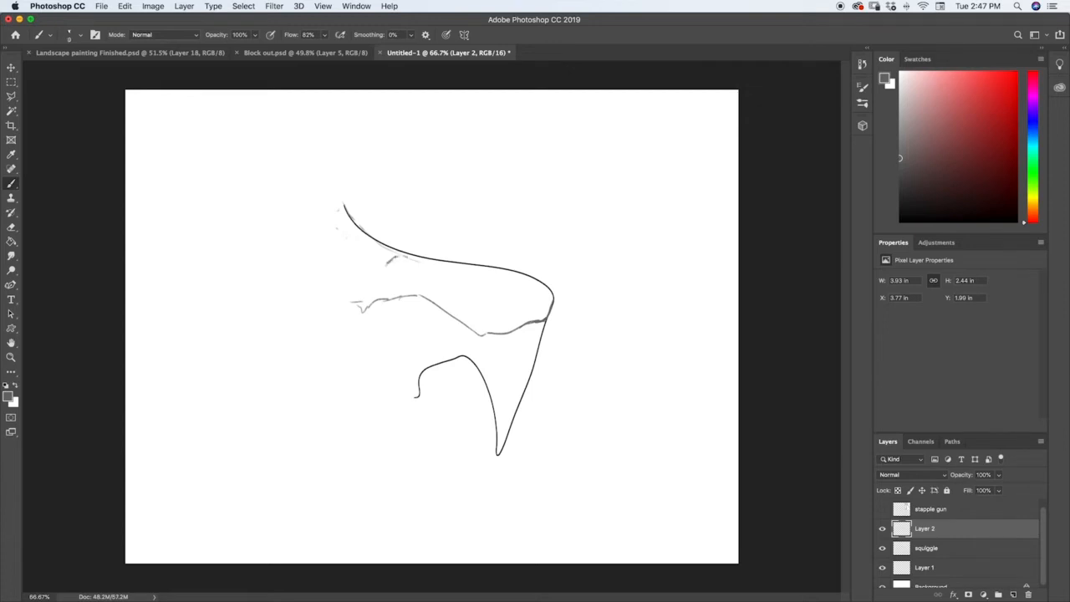
mouse_move(405, 261)
mouse_down()
mouse_move(421, 273)
mouse_move(380, 276)
mouse_up()
- Draw the crease in front of the eye and the nostril near the snout tip with a size 20 brush
key(bracketright)
key(bracketright)
key(bracketright)
key(bracketleft)
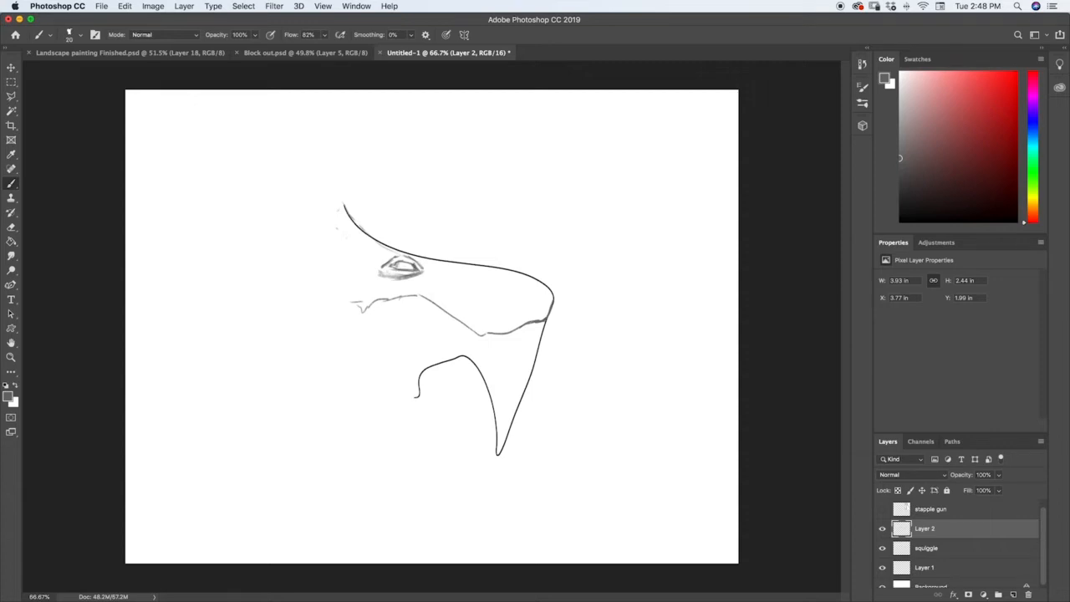
drag(426, 266, 470, 272)
mouse_move(542, 287)
mouse_down()
mouse_move(549, 298)
mouse_move(530, 290)
mouse_up()
- Move Layer 2 below the squiggle layer and darken the creature's nostril and mouth line
key(super+bracketleft)
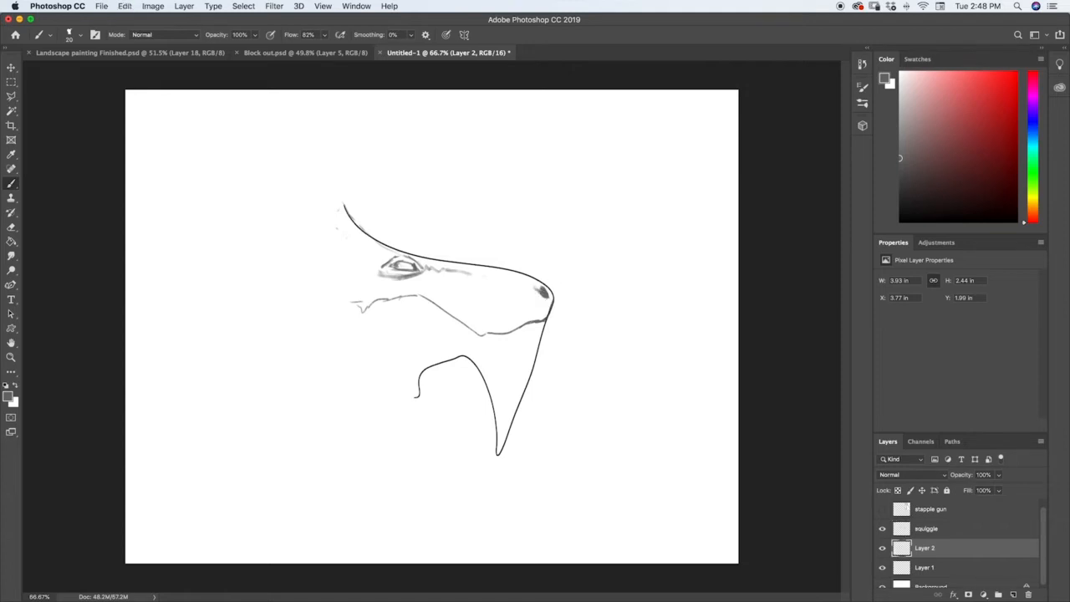
drag(534, 288, 542, 293)
drag(475, 335, 509, 332)
mouse_move(368, 304)
mouse_down()
mouse_move(433, 299)
mouse_move(474, 331)
mouse_up()
- Shade the long pointed spike below the snout and add small teeth and wrinkles along the upper lip
mouse_move(493, 393)
mouse_down()
mouse_move(489, 373)
mouse_move(496, 425)
mouse_up()
mouse_move(481, 351)
mouse_down()
mouse_move(499, 447)
mouse_move(551, 310)
mouse_up()
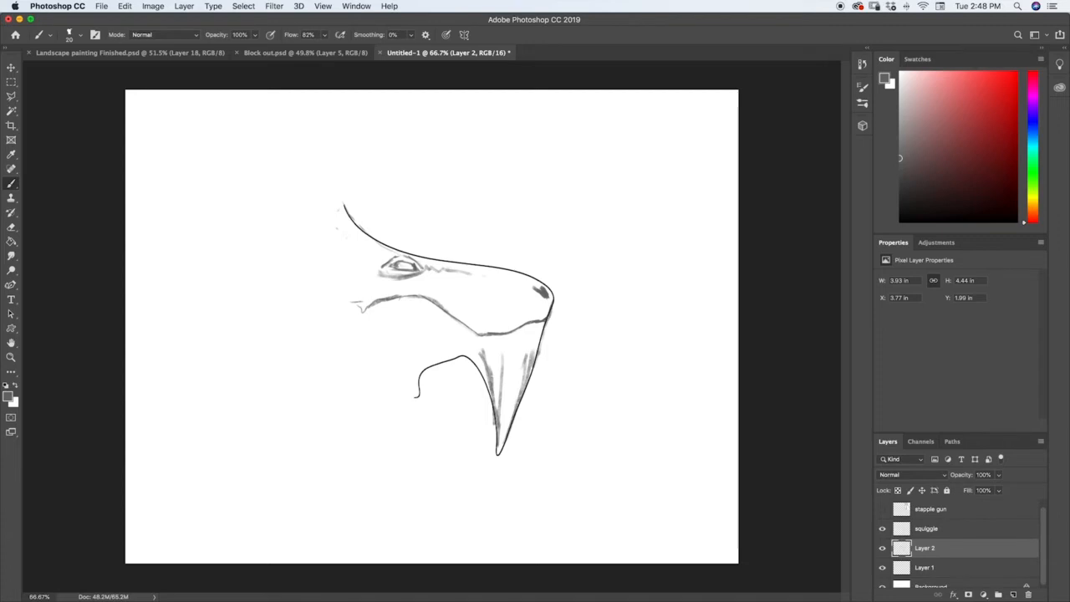
mouse_move(490, 336)
mouse_down()
mouse_move(527, 328)
mouse_move(490, 320)
mouse_move(516, 312)
mouse_up()
mouse_move(517, 327)
mouse_down()
mouse_move(525, 304)
mouse_move(530, 312)
mouse_move(483, 315)
mouse_up()
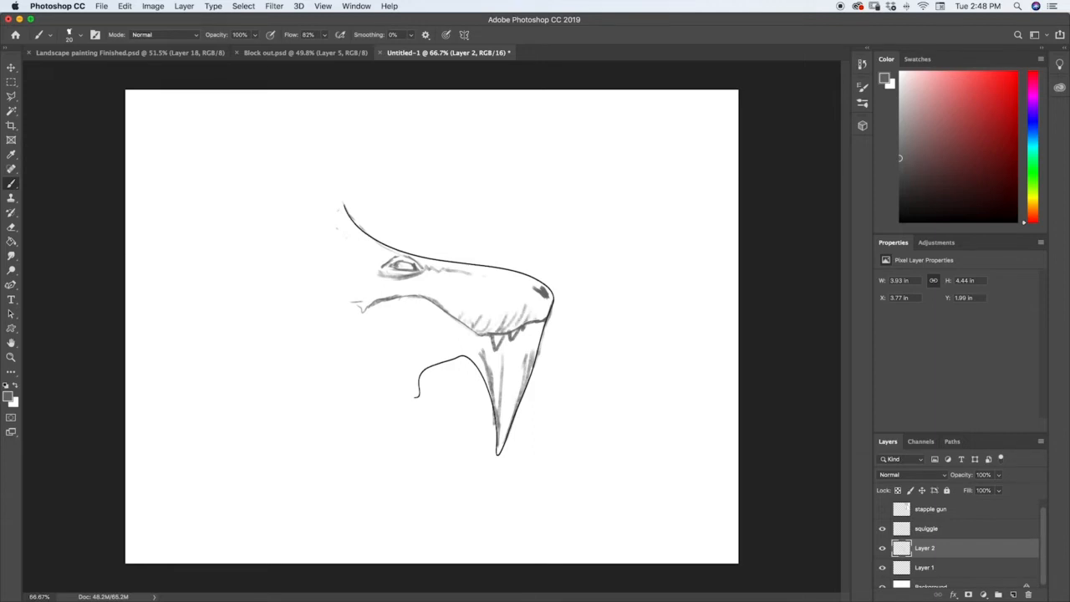
- Darken the brow above the eye and sketch an oval form on the side of the muzzle
drag(388, 253, 441, 263)
drag(439, 262, 450, 267)
drag(390, 249, 418, 258)
mouse_move(502, 278)
mouse_down()
mouse_move(462, 291)
mouse_move(514, 311)
mouse_move(510, 280)
mouse_move(537, 320)
mouse_up()
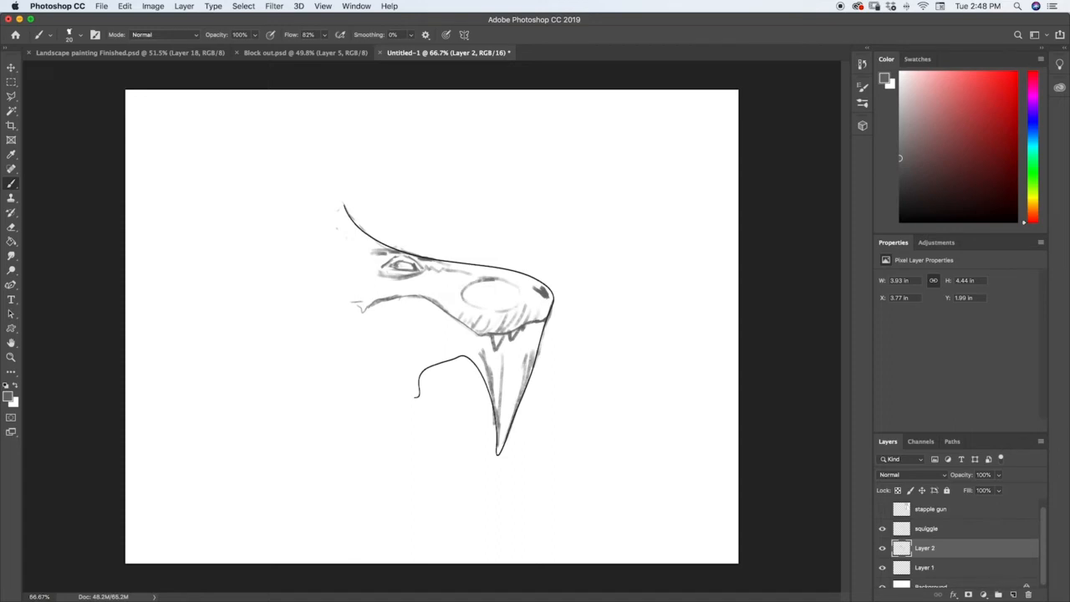
- Outline a large scalloped frill behind the creature's head, from its peak above the forehead down to the cheek
drag(335, 161, 344, 209)
mouse_move(336, 169)
mouse_down()
mouse_move(321, 136)
mouse_move(319, 149)
mouse_move(261, 189)
mouse_up()
drag(254, 203, 257, 231)
mouse_move(259, 283)
mouse_down()
mouse_move(279, 312)
mouse_move(337, 309)
mouse_up()
- Sketch the lower jaw and the throat line below it, plus the back line extending from the frill
drag(354, 373, 464, 357)
drag(325, 316, 341, 365)
drag(420, 395, 374, 447)
mouse_move(261, 248)
mouse_down()
mouse_move(153, 288)
mouse_move(202, 263)
mouse_up()
- Add ridges inside the frill, draw the nose horn, and reinforce the snout, spike and jaw contours
drag(317, 171, 331, 211)
mouse_move(332, 219)
mouse_down()
mouse_move(353, 299)
mouse_move(409, 321)
mouse_up()
drag(384, 283, 536, 274)
mouse_move(536, 274)
mouse_down()
mouse_move(552, 298)
mouse_move(500, 450)
mouse_up()
drag(469, 356, 502, 453)
drag(441, 365, 477, 356)
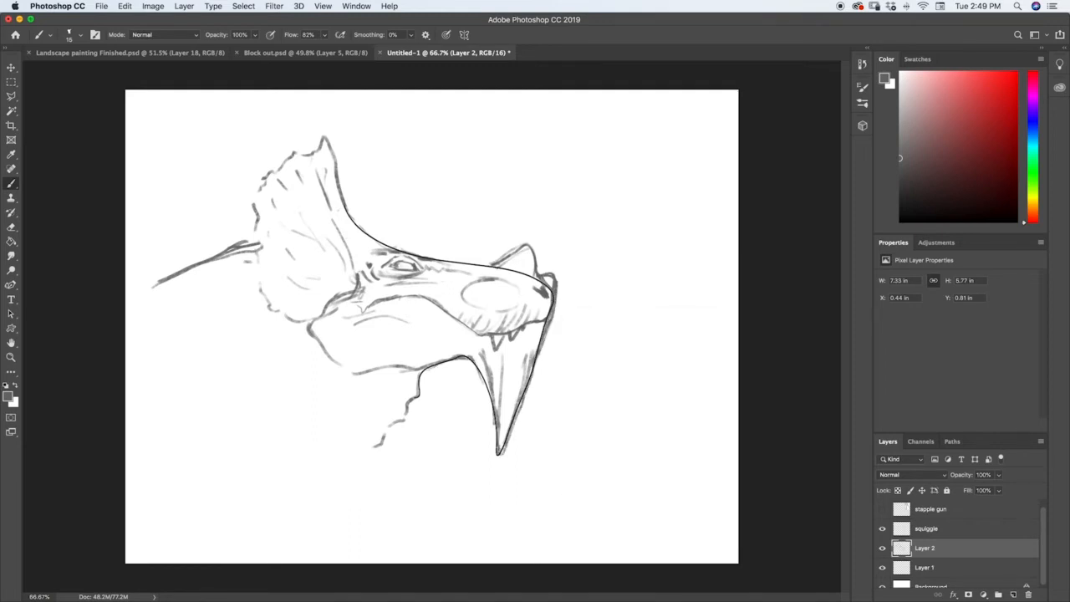
- Draw the inner jaw contour and the skin folds around the jaw hinge and throat
mouse_move(328, 331)
mouse_down()
mouse_move(360, 373)
mouse_move(406, 383)
mouse_move(371, 383)
mouse_up()
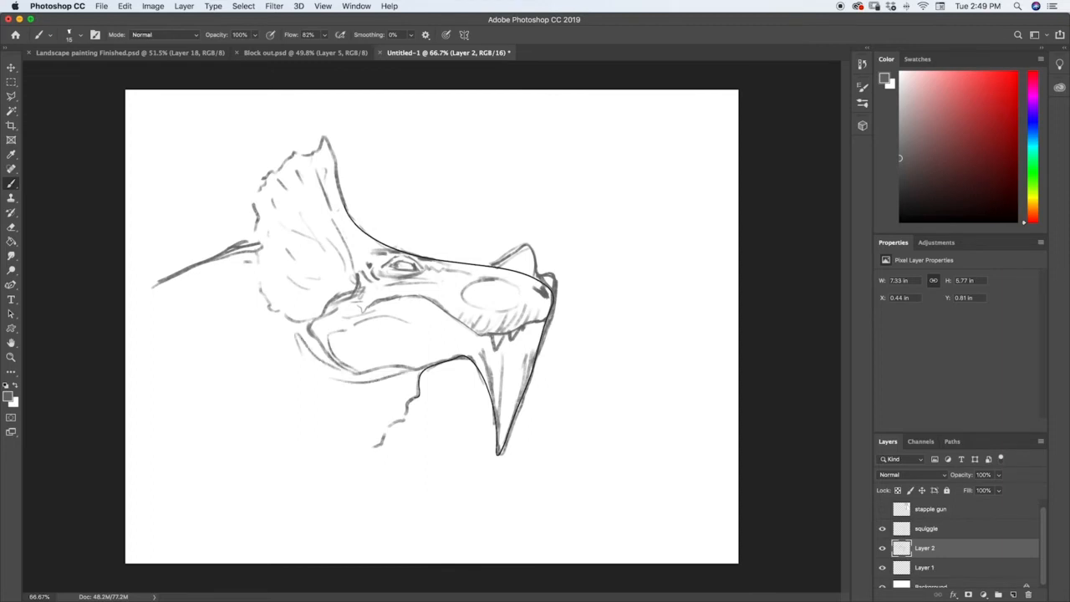
mouse_move(289, 330)
mouse_down()
mouse_move(359, 380)
mouse_move(308, 395)
mouse_up()
drag(403, 378, 349, 418)
mouse_move(294, 324)
mouse_down()
mouse_move(322, 343)
mouse_move(372, 301)
mouse_move(353, 287)
mouse_up()
- Detail the eye and its socket, add bumps on the muzzle, and darken the frill's front ridges and upper edge
mouse_move(413, 265)
mouse_down()
mouse_move(395, 269)
mouse_move(427, 270)
mouse_move(406, 280)
mouse_up()
drag(381, 271, 393, 280)
drag(383, 262, 400, 249)
drag(442, 266, 452, 270)
drag(529, 295, 547, 310)
drag(325, 174, 363, 250)
drag(294, 155, 308, 154)
- Draw vertical stripes down the neck and a long contour from below the frill to the canvas's left edge
drag(221, 258, 226, 345)
drag(196, 275, 209, 350)
drag(163, 286, 173, 347)
drag(261, 336, 126, 443)
- Add small spikes along the frill's rear edge and reinforce the back line
drag(258, 227, 259, 244)
drag(254, 261, 261, 290)
mouse_move(161, 282)
mouse_down()
mouse_move(126, 302)
mouse_move(209, 258)
mouse_up()
drag(255, 290, 265, 299)
drag(264, 306, 305, 320)
drag(251, 230, 259, 235)
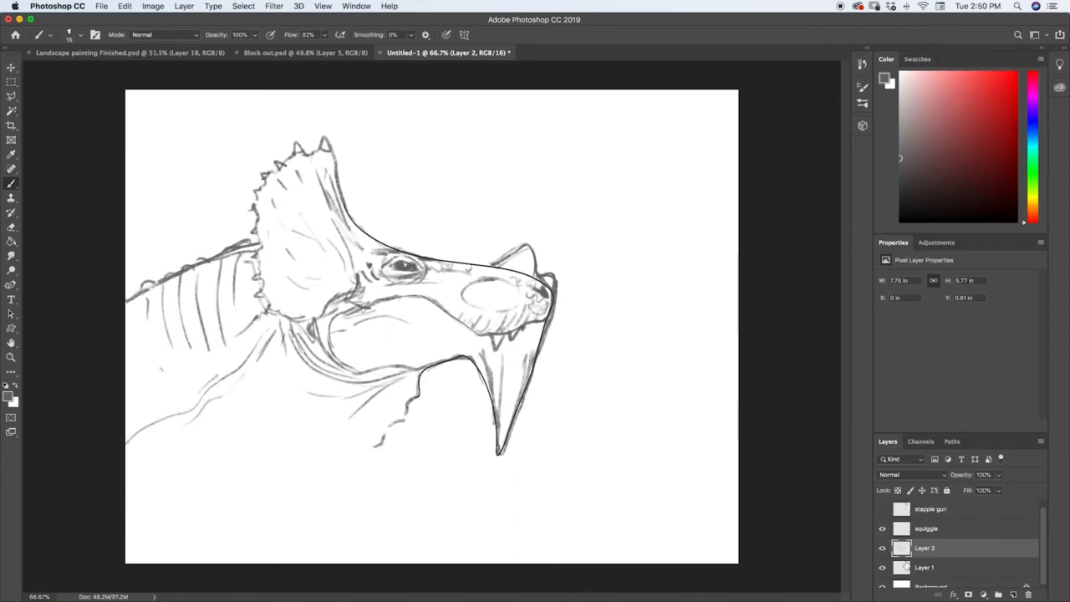
- Toggle the visibility of Layer 2 to compare the creature sketch with the original squiggle
click(882, 550)
click(882, 550)
click(880, 550)
click(880, 552)
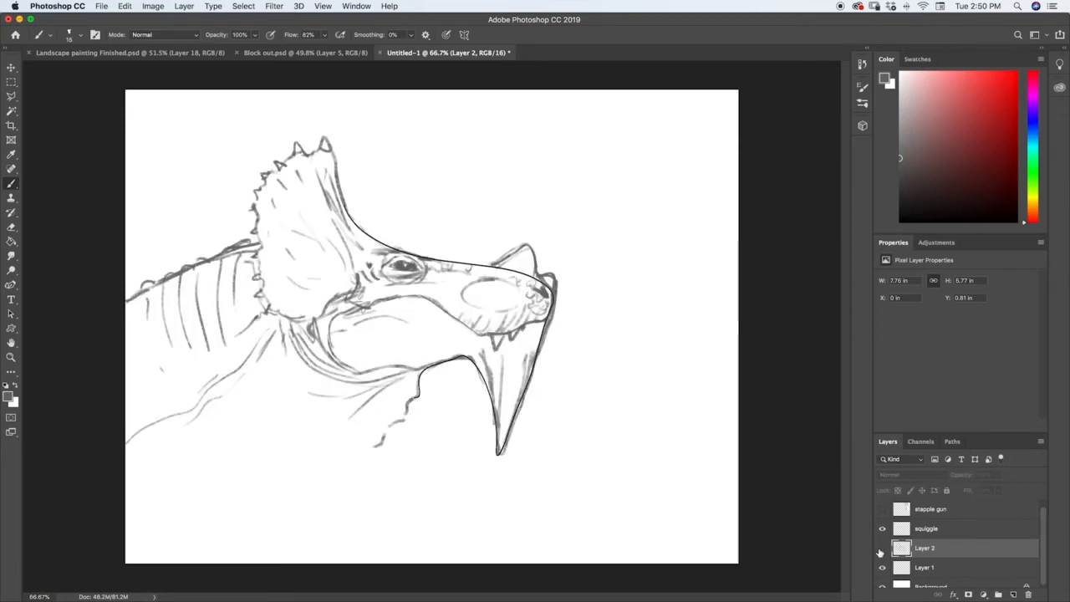
click(881, 552)
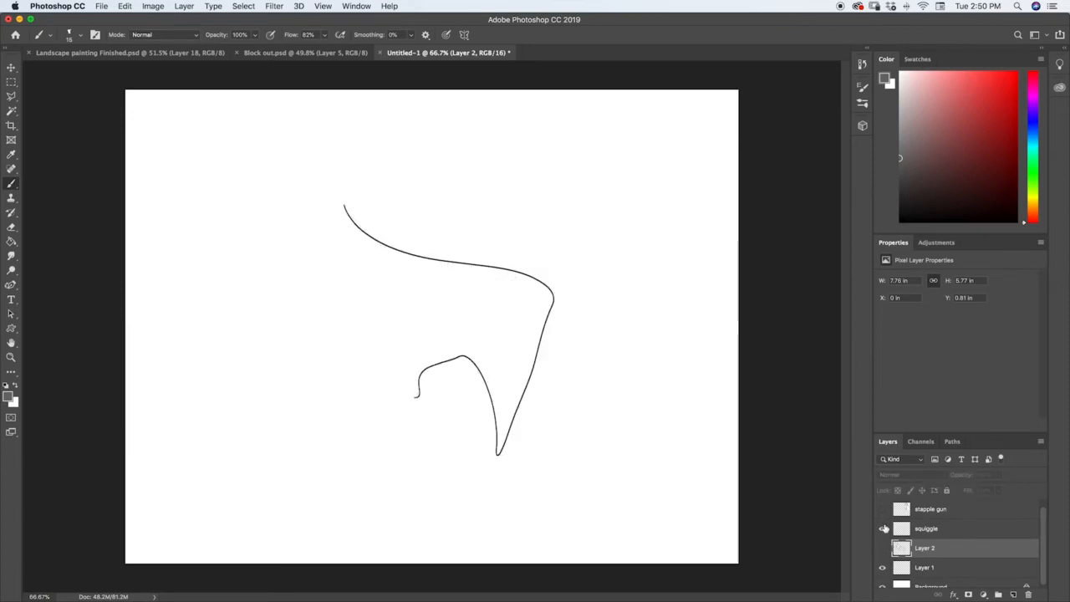
- Show the stapple gun layer, hide the squiggle layer, and add a new layer above the stapple gun layer
click(884, 510)
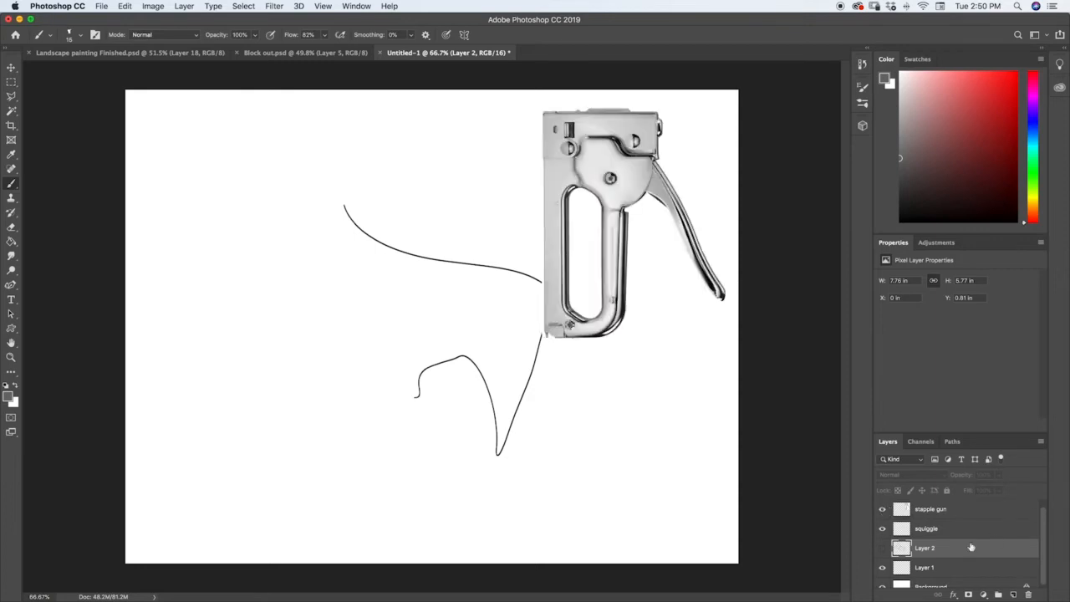
click(882, 529)
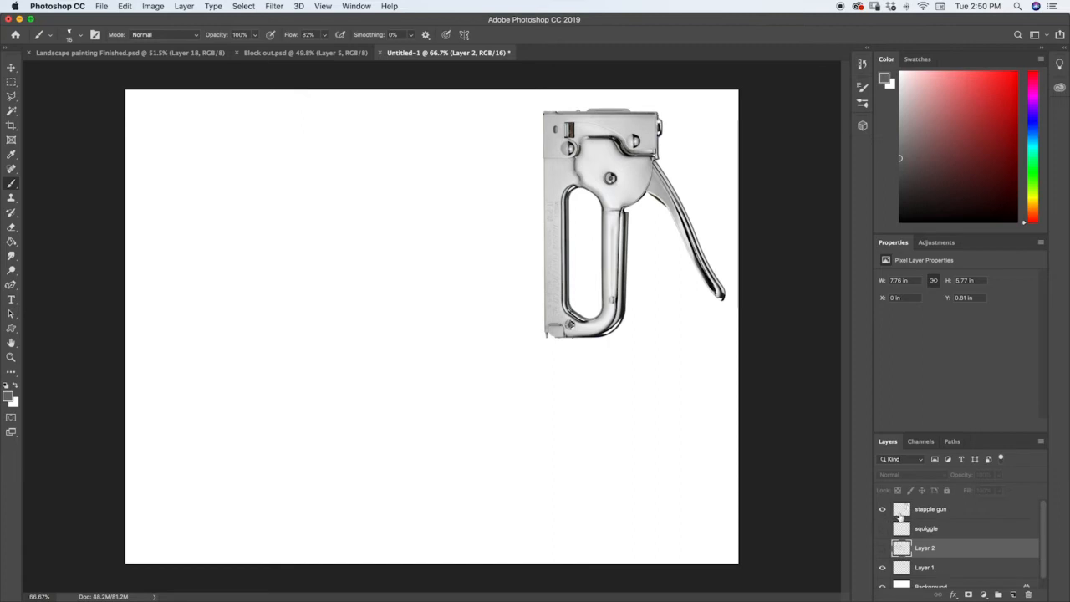
click(937, 517)
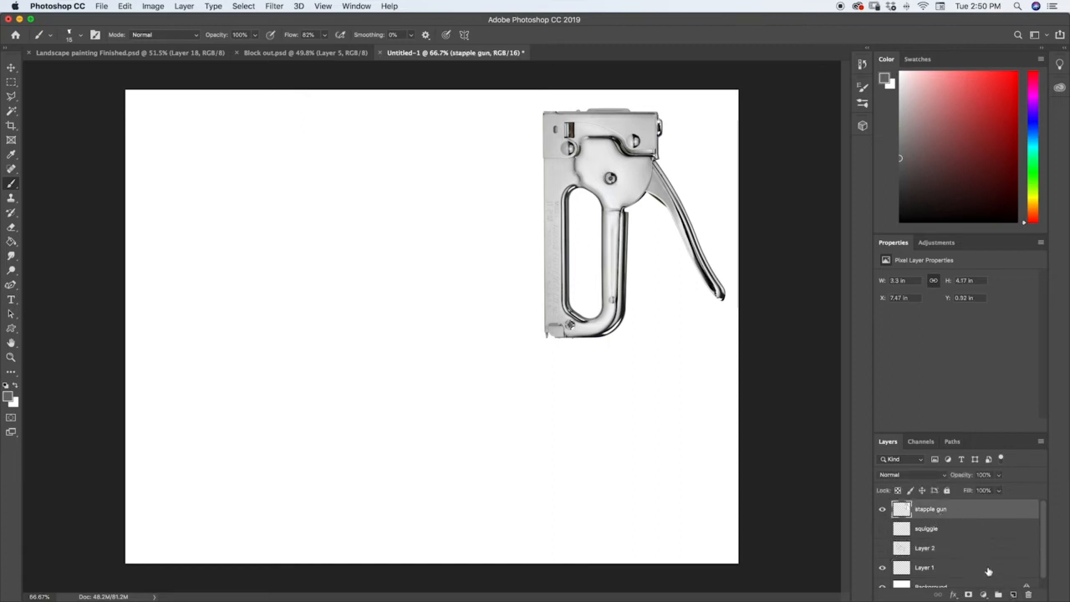
click(1014, 594)
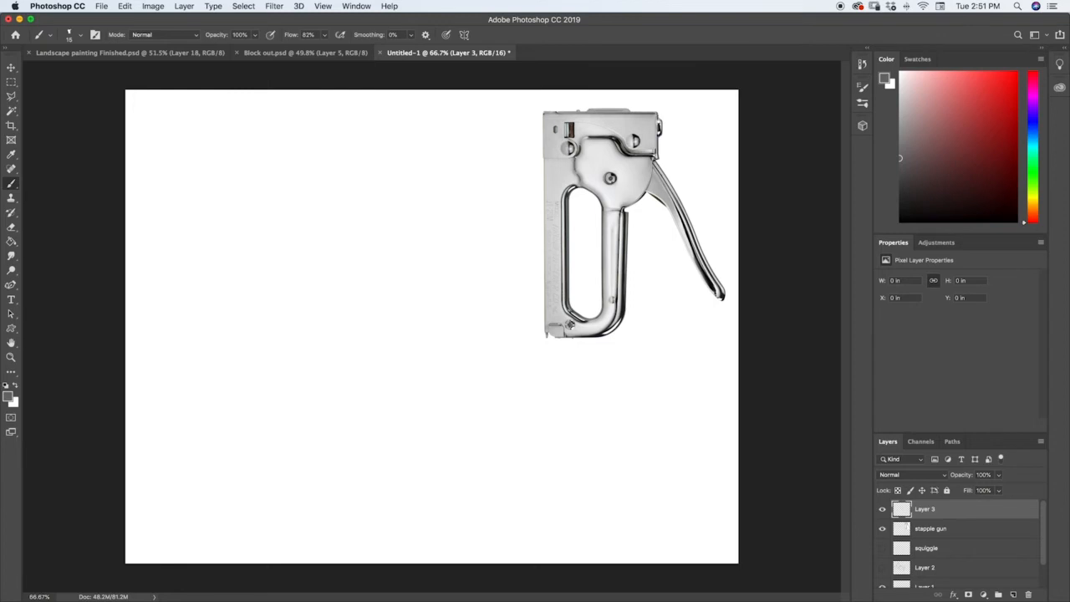
- Sketch a creature head based on the staple gun's body, with a flat top, nostril, round eye and curved mouth line
mouse_move(257, 161)
mouse_down()
mouse_move(281, 157)
mouse_move(300, 174)
mouse_up()
mouse_move(301, 180)
mouse_down()
mouse_move(301, 195)
mouse_move(259, 228)
mouse_move(209, 204)
mouse_up()
mouse_move(261, 156)
mouse_down()
mouse_move(162, 159)
mouse_move(159, 194)
mouse_up()
mouse_move(259, 200)
mouse_down()
mouse_move(274, 205)
mouse_move(186, 201)
mouse_up()
mouse_move(239, 209)
mouse_down()
mouse_move(291, 227)
mouse_move(301, 164)
mouse_move(305, 191)
mouse_up()
drag(202, 157, 254, 158)
drag(179, 178, 174, 186)
mouse_move(180, 207)
mouse_down()
mouse_move(190, 187)
mouse_move(229, 181)
mouse_up()
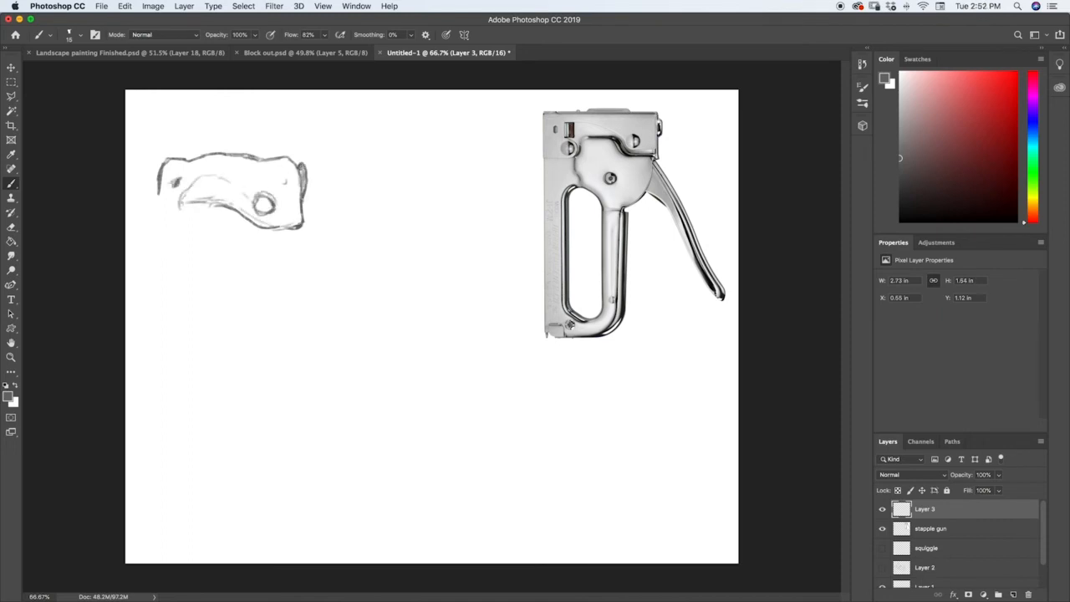
- Sketch a long tongue with a rounded, curled tip hanging from the mouth corner, shaped like the staple gun's lever
mouse_move(257, 230)
mouse_down()
mouse_move(311, 238)
mouse_move(365, 329)
mouse_move(397, 358)
mouse_move(403, 373)
mouse_move(390, 386)
mouse_move(379, 356)
mouse_move(269, 241)
mouse_up()
drag(221, 206, 280, 248)
mouse_move(280, 231)
mouse_down()
mouse_move(313, 278)
mouse_move(297, 231)
mouse_move(305, 229)
mouse_up()
drag(390, 365, 393, 385)
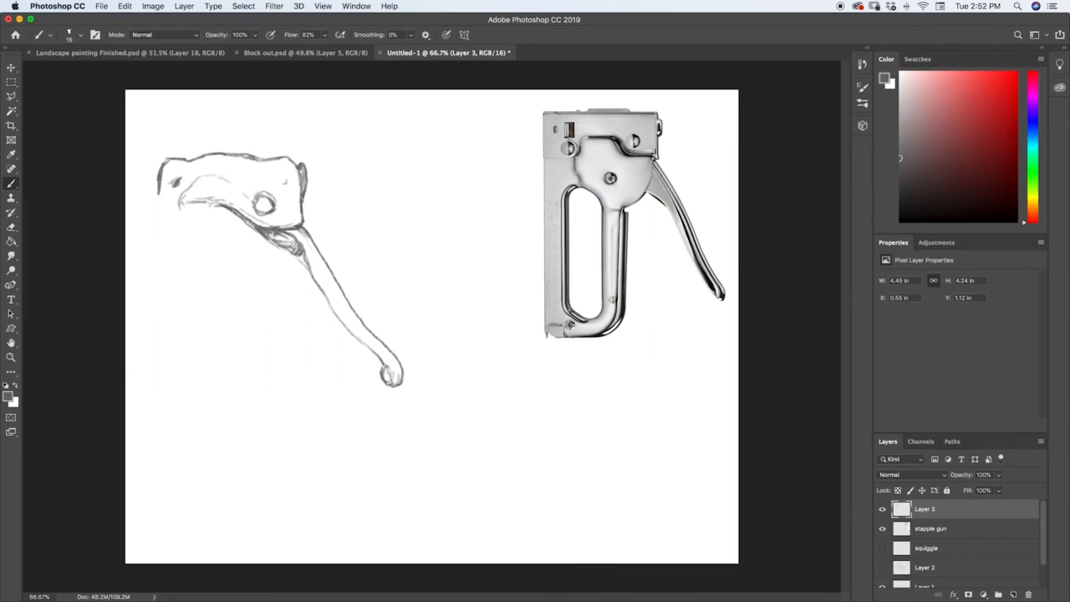
drag(308, 256, 350, 322)
drag(367, 342, 392, 373)
drag(302, 240, 320, 274)
- Start the jaw and neck lines below the head, and move the whole sketch closer to the staple gun
drag(303, 255, 277, 290)
drag(169, 211, 176, 244)
drag(159, 192, 151, 237)
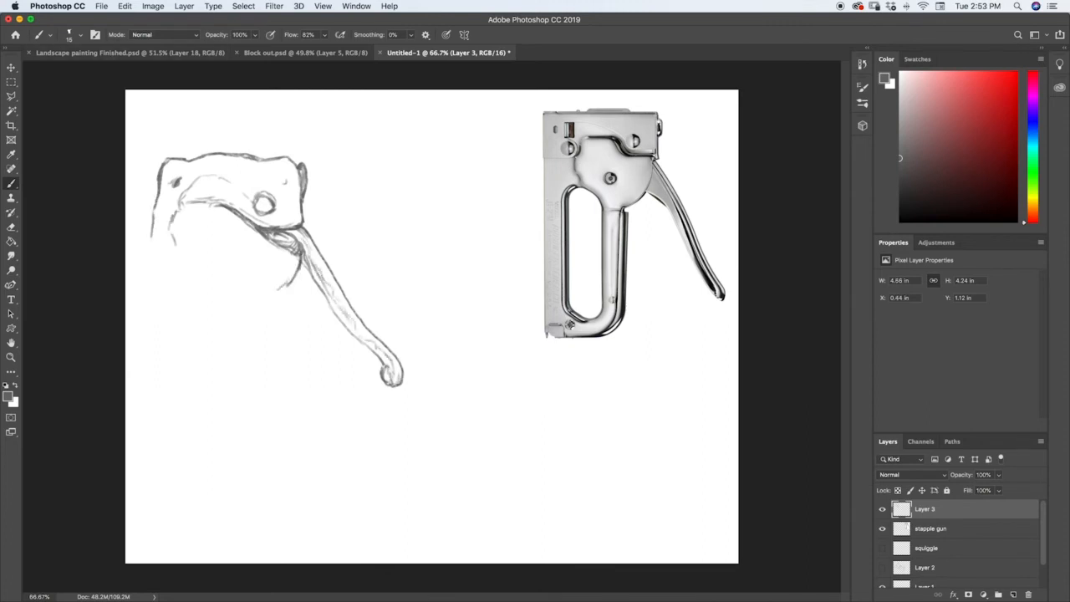
key(ctrl+t)
drag(214, 207, 297, 198)
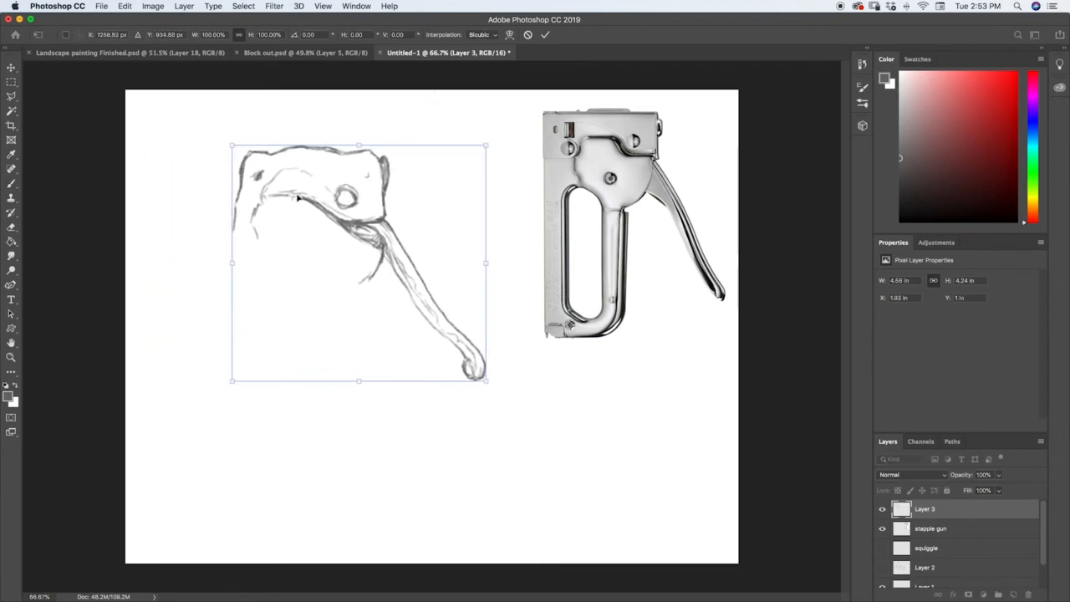
key(Return)
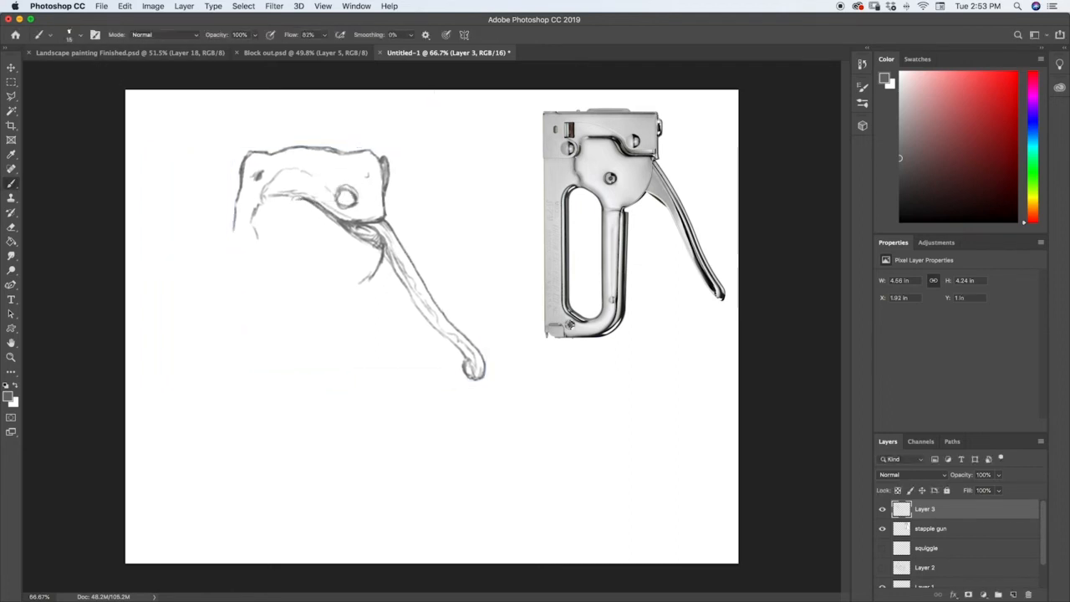
drag(373, 275, 358, 298)
drag(235, 224, 235, 246)
mouse_move(239, 192)
mouse_down()
mouse_move(238, 282)
mouse_move(211, 303)
mouse_up()
drag(236, 269, 192, 326)
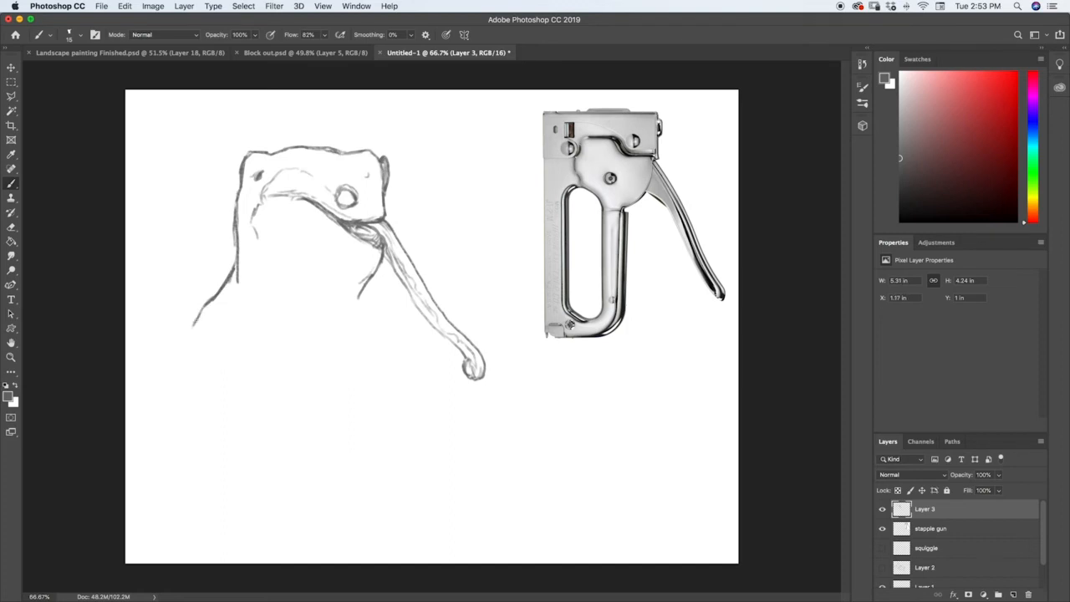
key(super+z)
key(super+z)
key(super+z)
key(super+z)
key(super+z)
key(super+z)
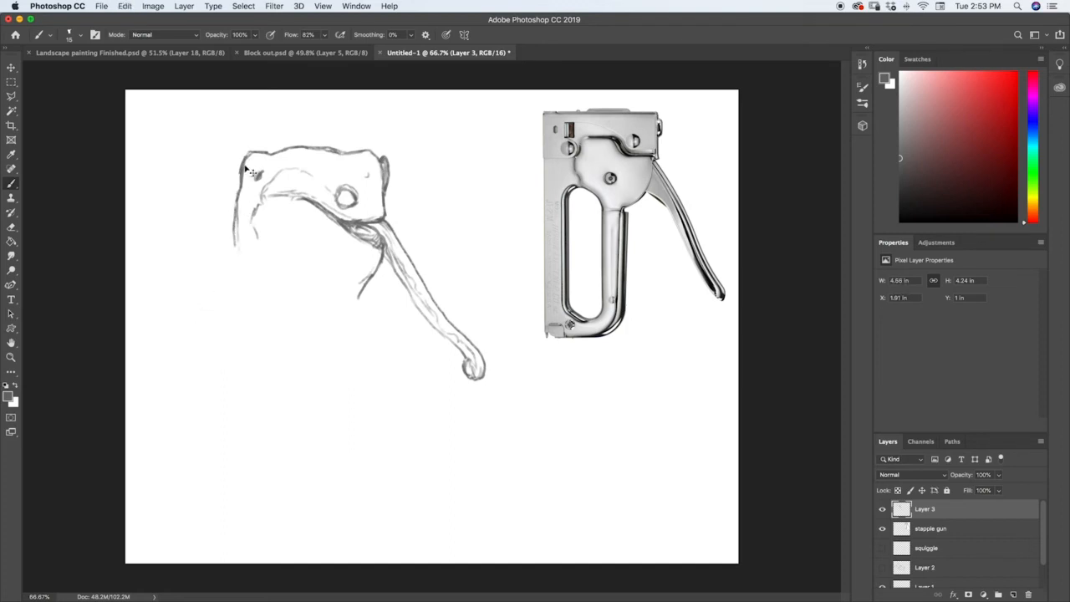
key(super+z)
key(super+z)
key(super+z)
key(super+z)
- Draw both sides of a long upright neck below the head, with short shoulder lines branching at its base
drag(241, 188, 244, 404)
mouse_move(374, 272)
mouse_down()
mouse_move(347, 306)
mouse_move(352, 445)
mouse_up()
drag(244, 376, 252, 420)
drag(238, 334, 254, 405)
drag(242, 383, 223, 414)
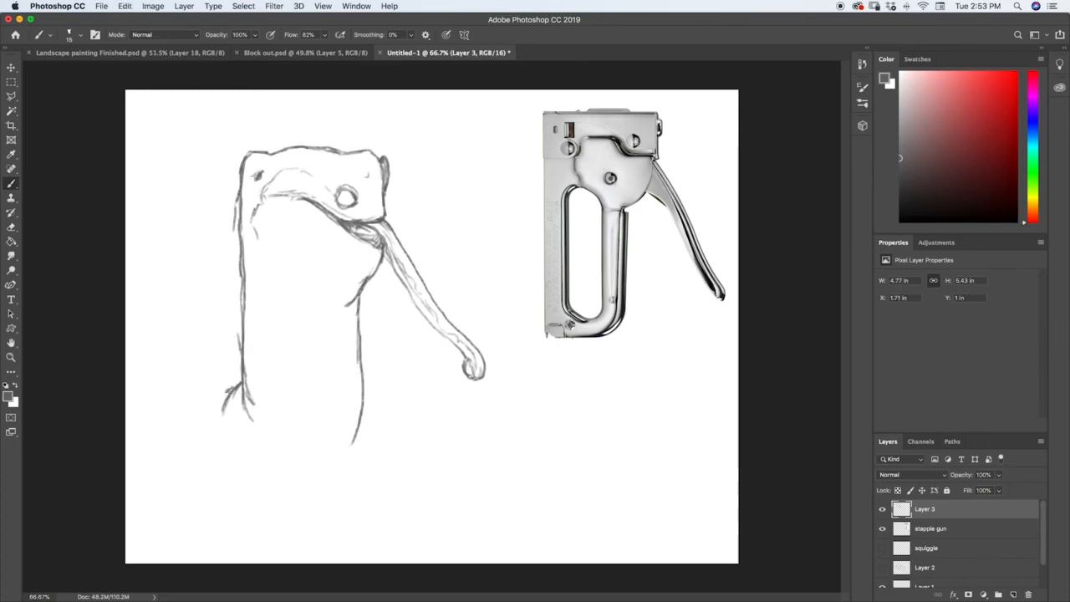
drag(361, 422, 381, 480)
drag(361, 425, 370, 454)
drag(354, 297, 339, 306)
- Touch up the far mouth corner and draw a vertical slit pupil in the eye
drag(271, 197, 259, 209)
key(super+z)
drag(347, 191, 346, 205)
drag(351, 190, 351, 205)
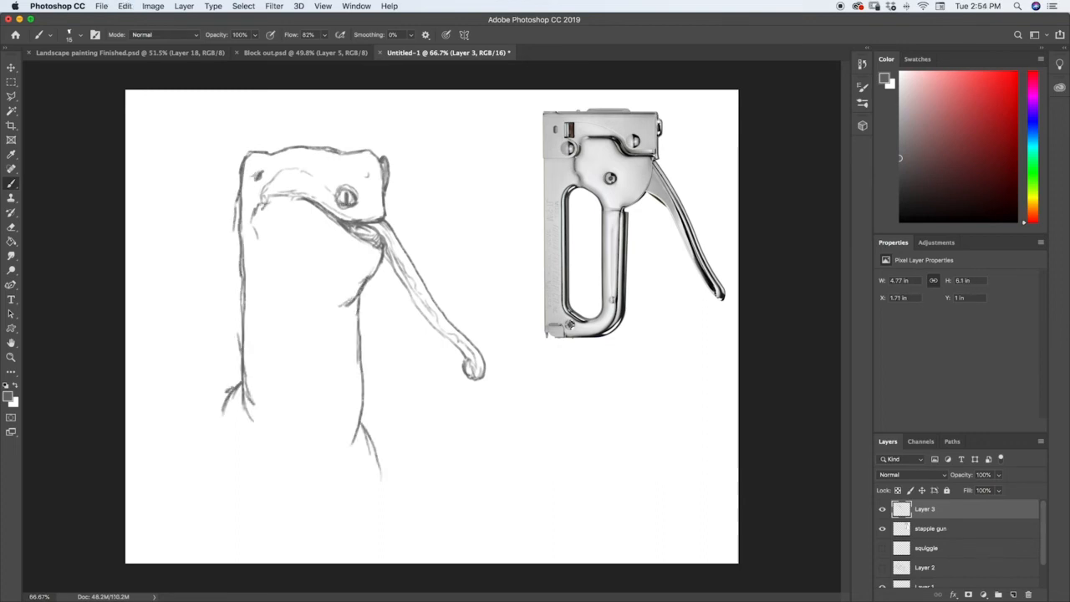
- Outline the rounded lower jaw beneath the mouth and fill it with slanted hatching
drag(256, 238, 334, 312)
mouse_move(367, 252)
mouse_down()
mouse_move(331, 301)
mouse_move(328, 291)
mouse_up()
drag(332, 232, 310, 278)
drag(320, 226, 311, 262)
drag(278, 213, 270, 248)
drag(313, 206, 295, 276)
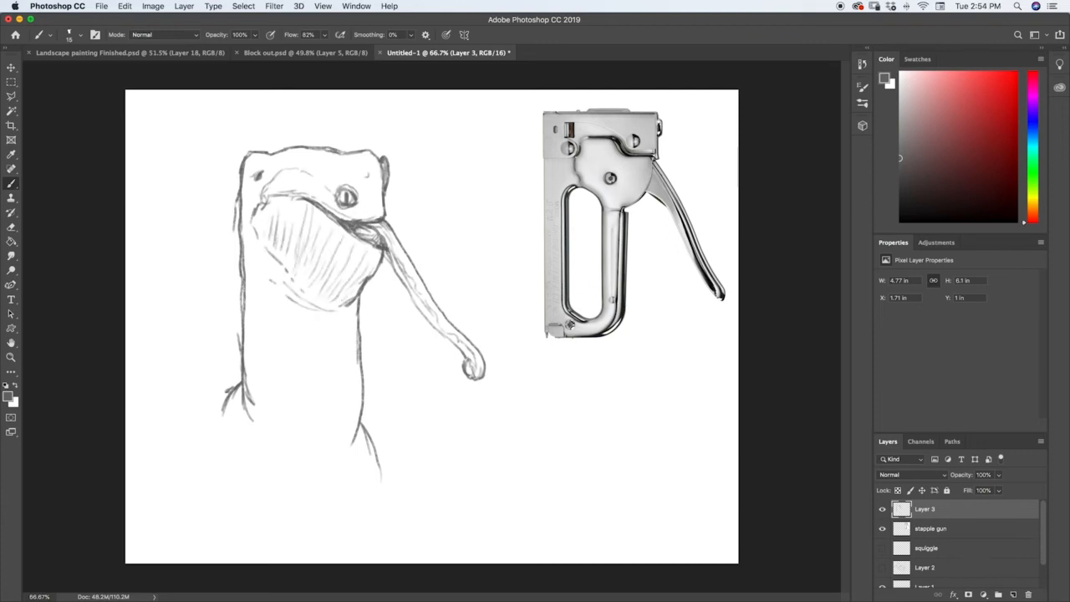
drag(351, 236, 333, 276)
mouse_move(359, 247)
mouse_down()
mouse_move(334, 291)
mouse_move(371, 267)
mouse_up()
drag(312, 248, 291, 284)
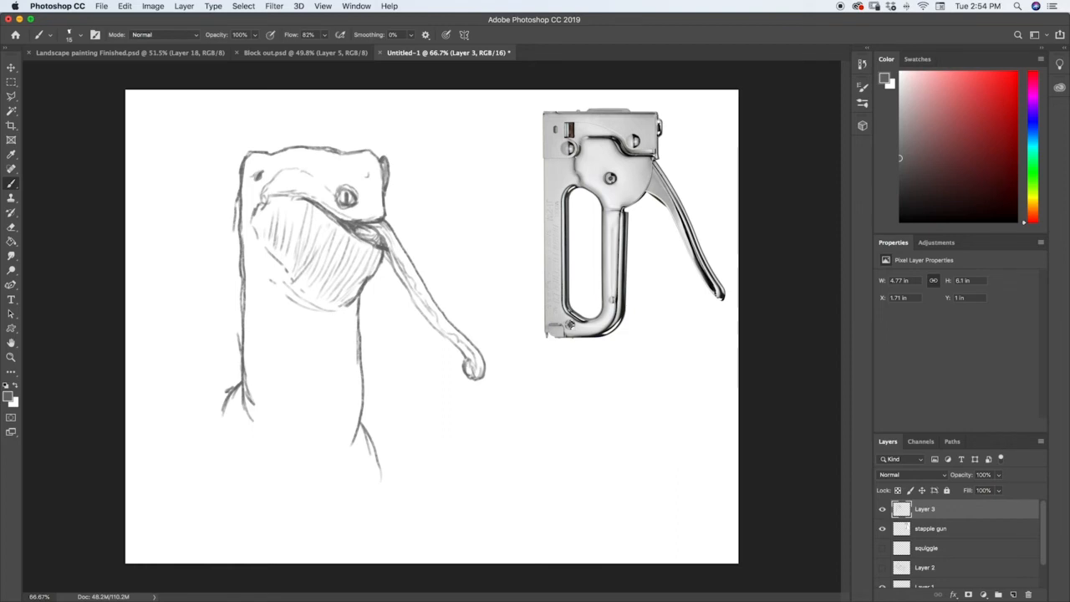
drag(326, 225, 311, 262)
drag(292, 217, 287, 235)
mouse_move(299, 214)
mouse_down()
mouse_move(294, 233)
mouse_move(296, 214)
mouse_up()
key(super+z)
key(super+z)
key(super+z)
key(super+z)
key(super+z)
key(super+z)
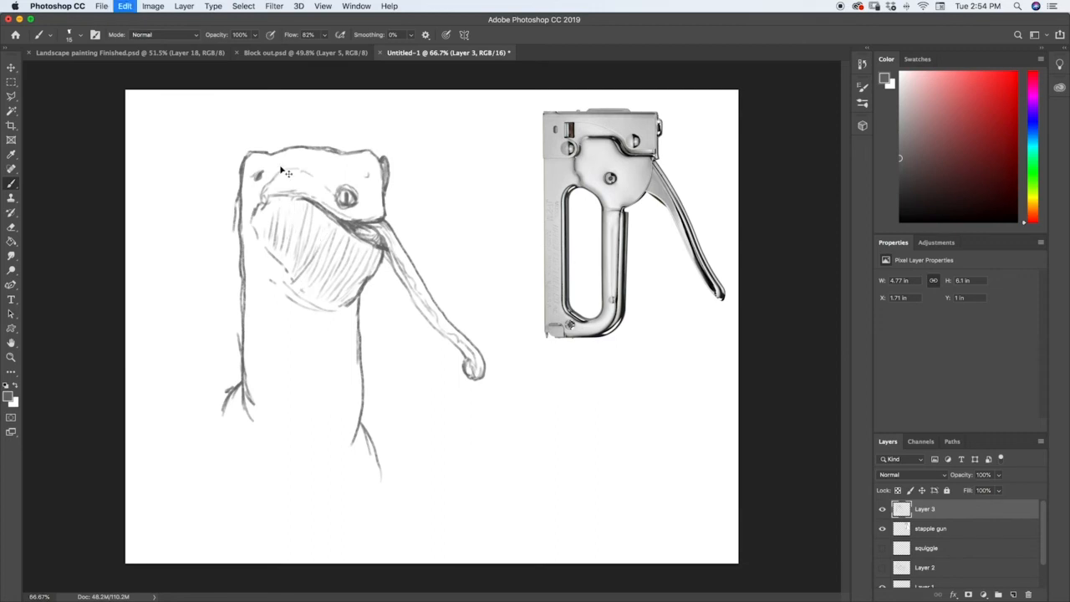
key(super+z)
key(super+z)
key(super+z)
key(super+z)
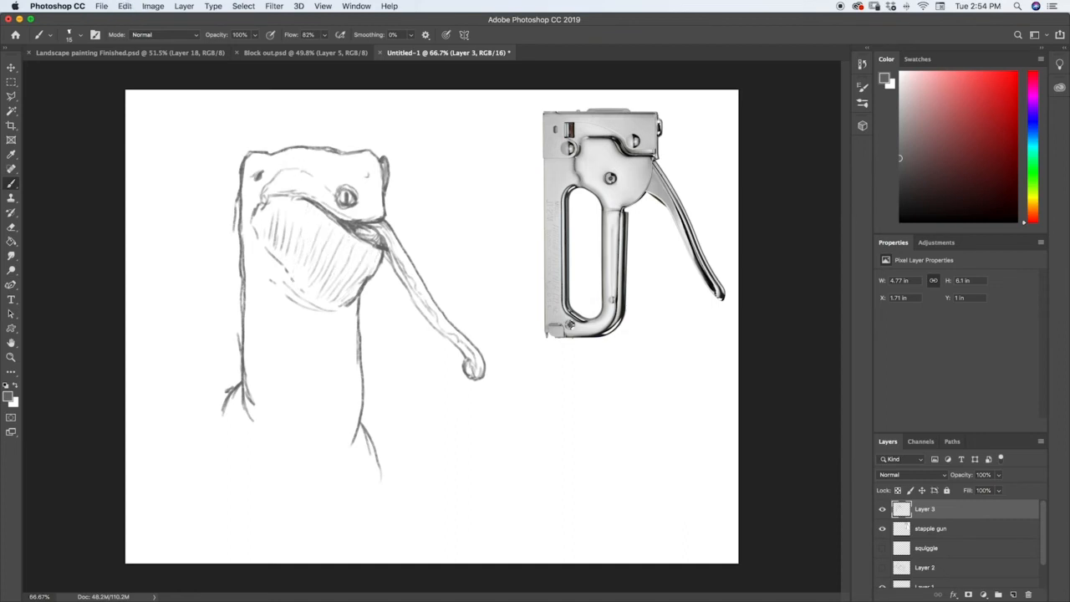
- Erase the hatching inside the lower jaw, keeping the jaw outline
key(e)
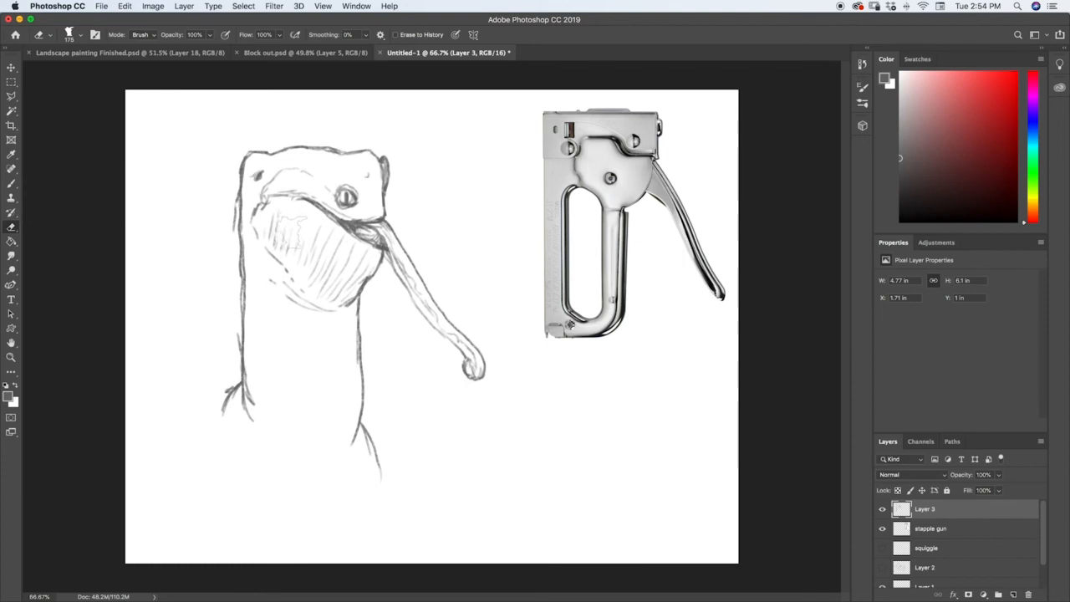
mouse_move(293, 229)
mouse_down()
mouse_move(278, 228)
mouse_move(293, 251)
mouse_move(320, 247)
mouse_move(321, 288)
mouse_move(347, 300)
mouse_move(360, 271)
mouse_move(353, 251)
mouse_move(326, 238)
mouse_up()
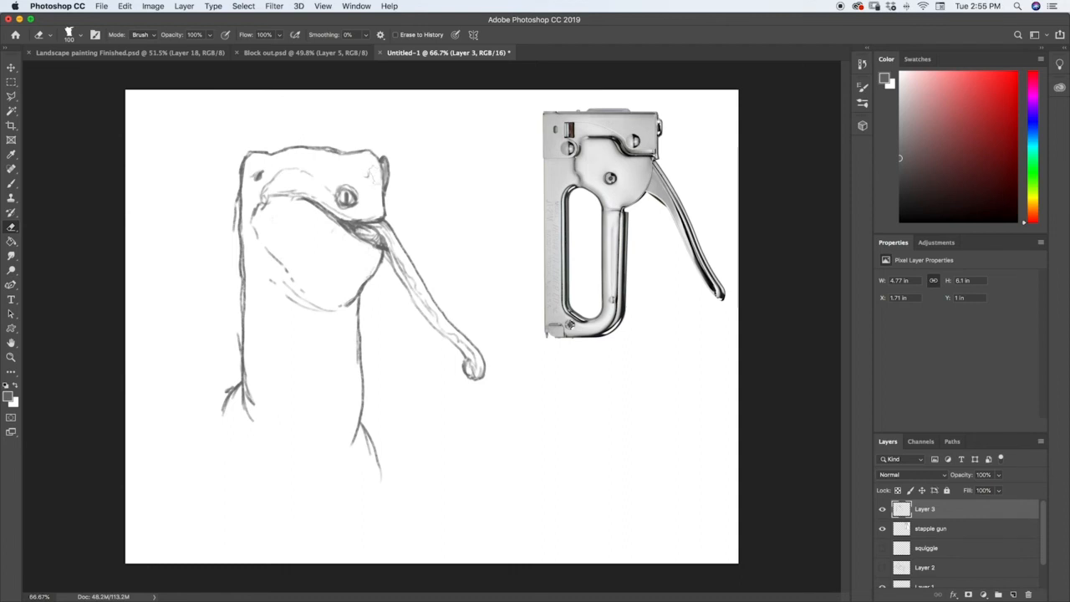
key(bracketleft)
key(bracketleft)
key(bracketleft)
- Clean up the dark shape at the back of the head and redraw it as a narrow oval ear
drag(382, 169, 379, 185)
key(b)
drag(378, 160, 385, 190)
drag(377, 170, 381, 187)
mouse_move(387, 157)
mouse_down()
mouse_move(386, 187)
mouse_move(375, 187)
mouse_up()
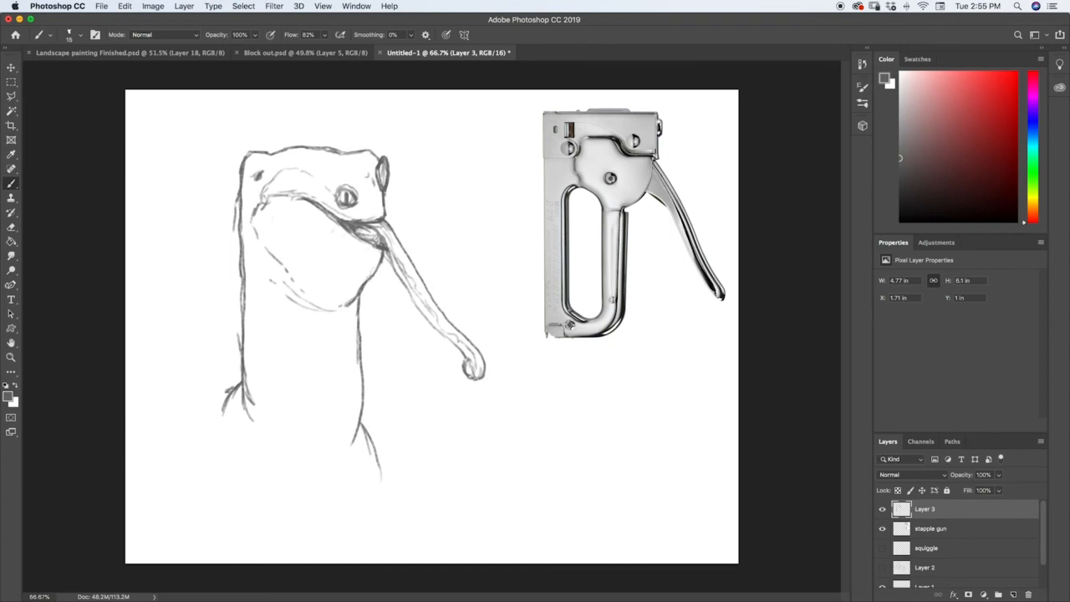
- Reinforce the contours along the top of the head, the cheek and the upper part of the tongue
drag(327, 153, 348, 155)
drag(388, 208, 385, 219)
drag(404, 281, 410, 293)
mouse_move(272, 346)
mouse_down()
mouse_move(255, 263)
mouse_move(255, 318)
mouse_up()
key(super+z)
- Reduce the brush size to 9 and add fine contour lines inside the front edge of the jaw and neck
key(bracketleft)
drag(260, 219, 265, 246)
drag(264, 223, 272, 248)
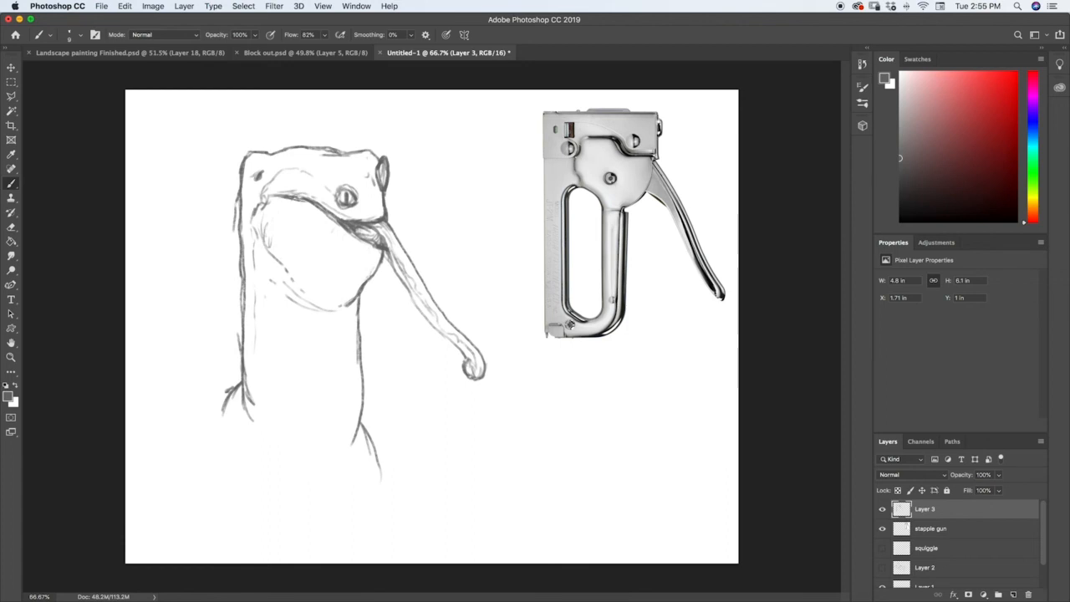
drag(260, 192, 264, 201)
key(super+z)
key(super+z)
key(super+z)
key(super+z)
- Darken the head's front corner and neck edge, and extend the shoulder outward from the neck base
drag(262, 157, 273, 156)
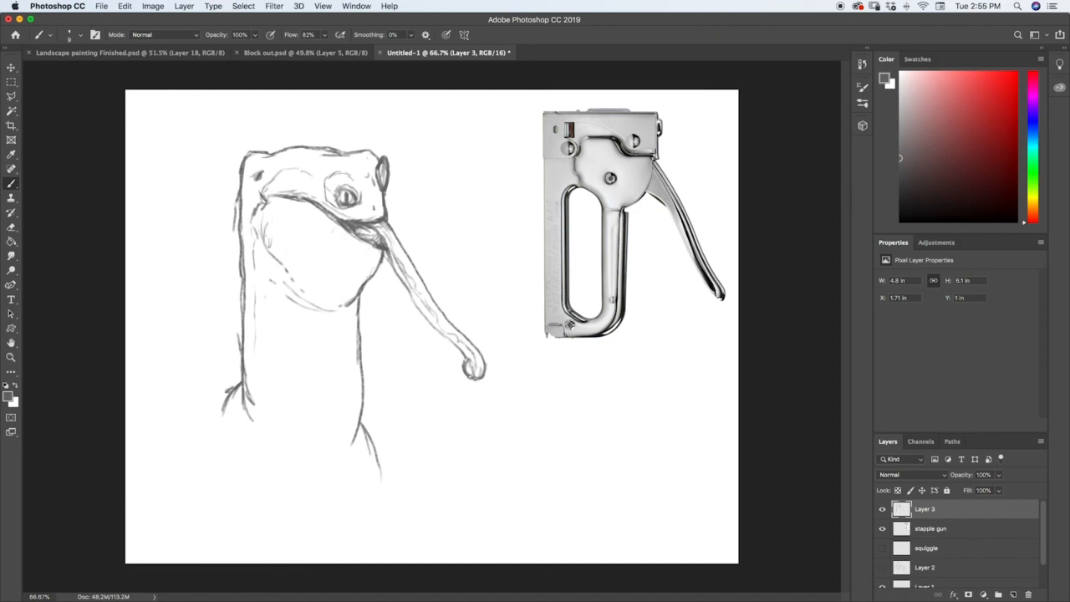
drag(243, 221, 242, 248)
drag(272, 151, 248, 155)
mouse_move(227, 391)
mouse_down()
mouse_move(199, 398)
mouse_move(167, 431)
mouse_up()
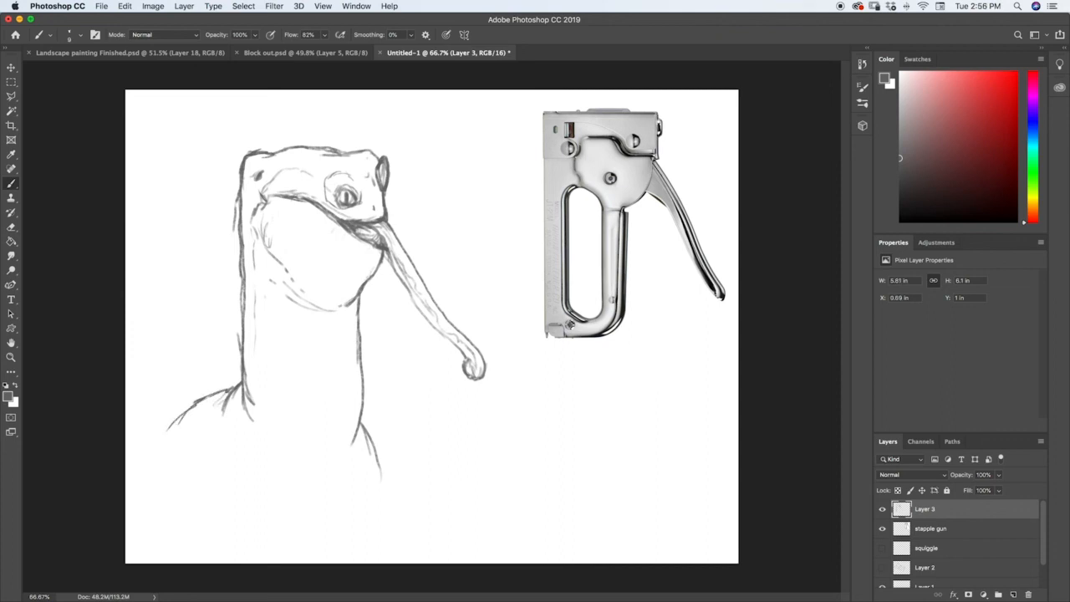
- Add curved fold lines at the base of the neck and contour lines down the throat
mouse_move(341, 443)
mouse_down()
mouse_move(321, 463)
mouse_move(296, 461)
mouse_up()
mouse_move(337, 418)
mouse_down()
mouse_move(312, 425)
mouse_move(356, 383)
mouse_up()
drag(276, 329, 258, 399)
drag(272, 278, 265, 297)
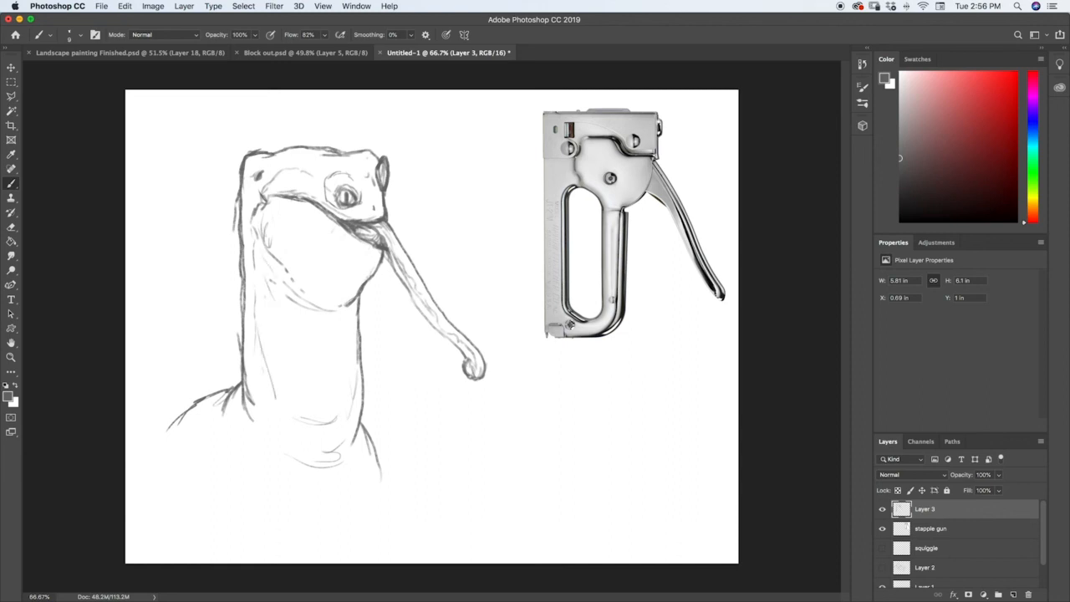
- Shade the front edge of the jaw and hatch the ridge above the mouth with fine strokes
mouse_move(272, 249)
mouse_down()
mouse_move(261, 270)
mouse_move(284, 280)
mouse_up()
drag(255, 221, 265, 234)
mouse_move(255, 185)
mouse_down()
mouse_move(256, 203)
mouse_move(265, 200)
mouse_up()
mouse_move(274, 181)
mouse_down()
mouse_move(269, 195)
mouse_move(294, 187)
mouse_up()
drag(311, 176, 293, 193)
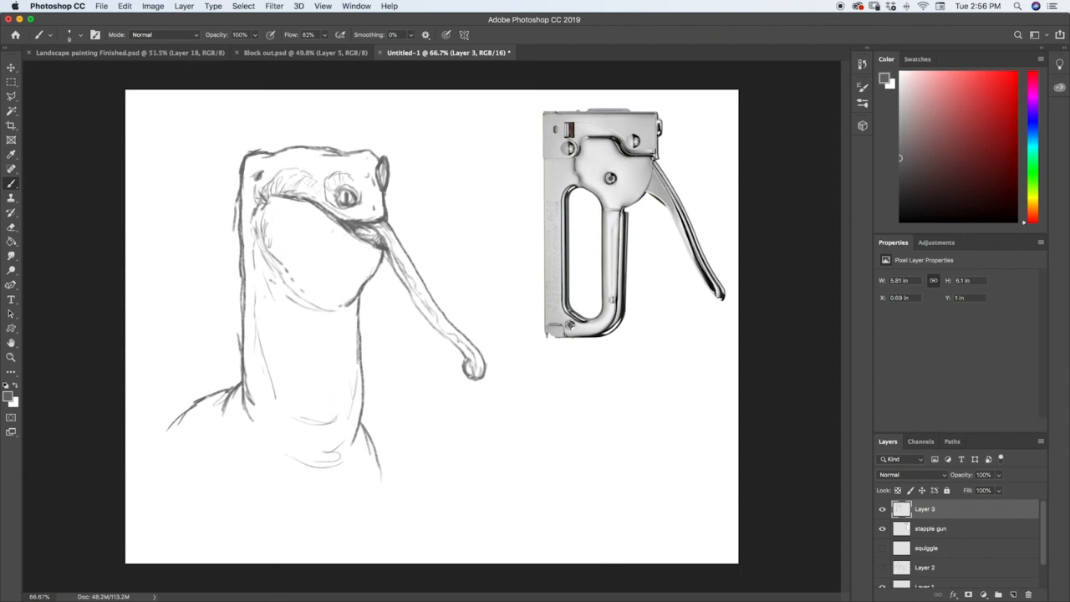
- Hatch the top of the head and the area beneath the eye with fine shading strokes
drag(301, 149, 277, 166)
drag(279, 153, 270, 171)
drag(337, 156, 328, 165)
mouse_move(346, 158)
mouse_down()
mouse_move(334, 168)
mouse_move(360, 159)
mouse_up()
mouse_move(381, 200)
mouse_down()
mouse_move(379, 209)
mouse_move(332, 212)
mouse_up()
drag(337, 202, 325, 207)
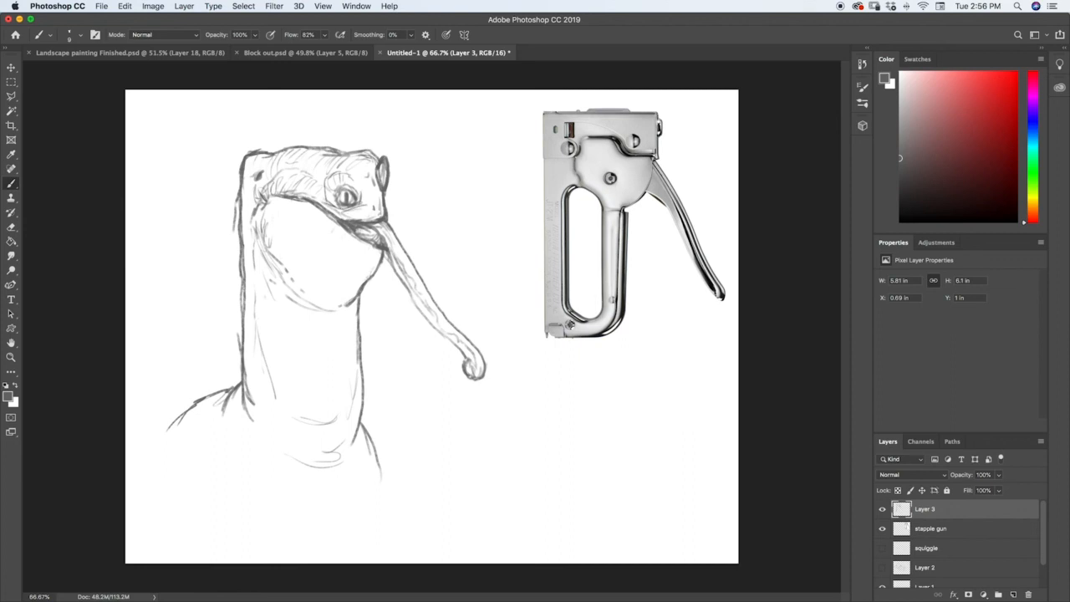